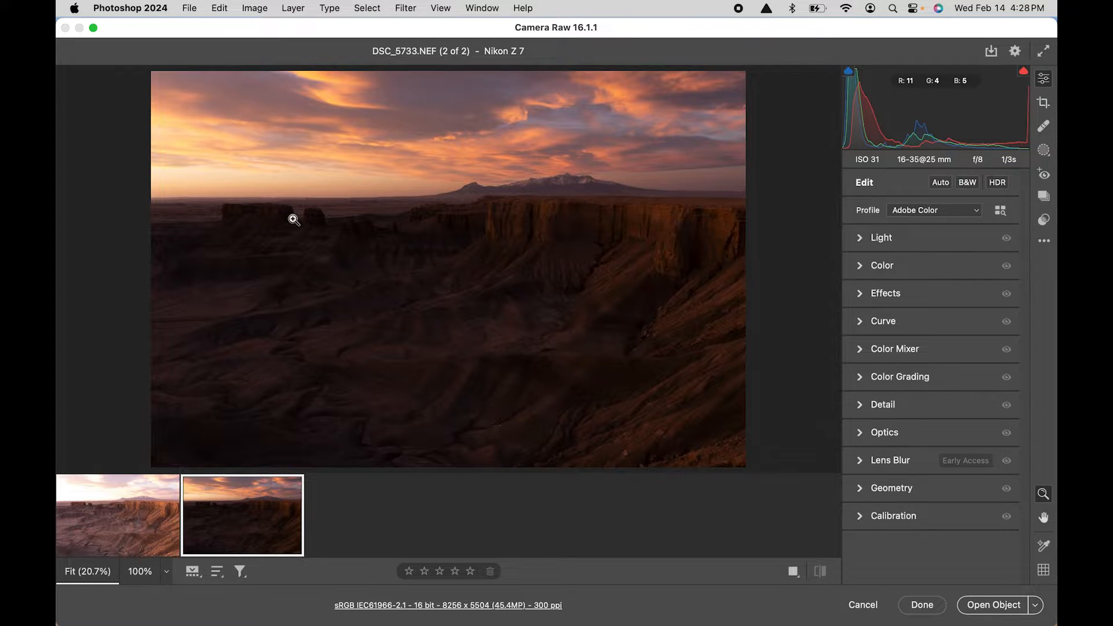
# - Compare the brighter DSC_5731 exposure with the darker DSC_5733 exposure
pyautogui.click(124, 502)
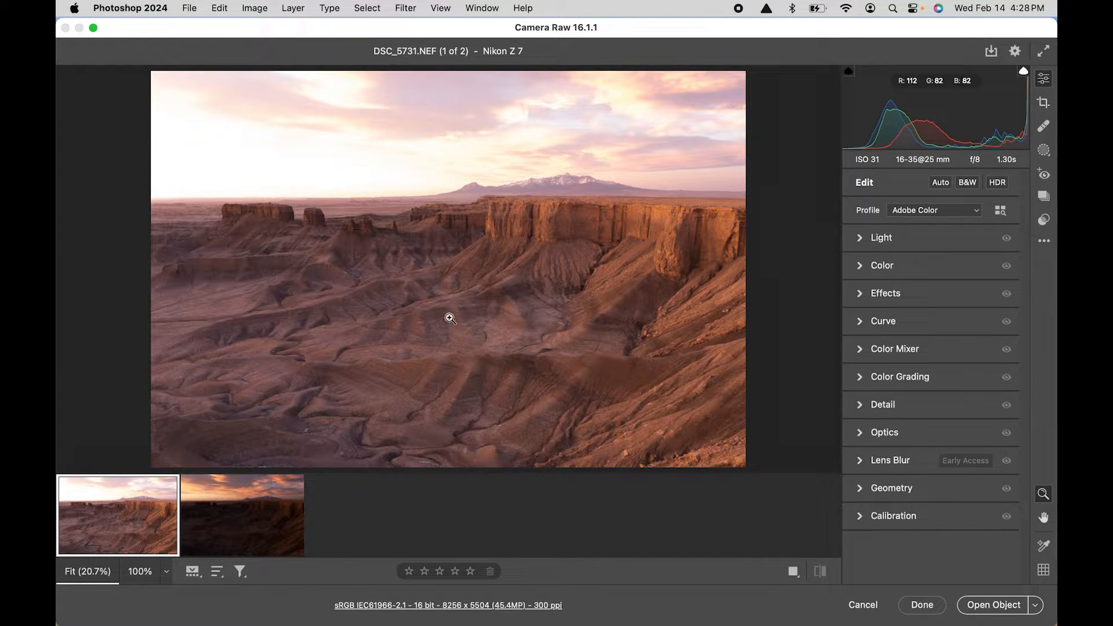
pyautogui.click(258, 517)
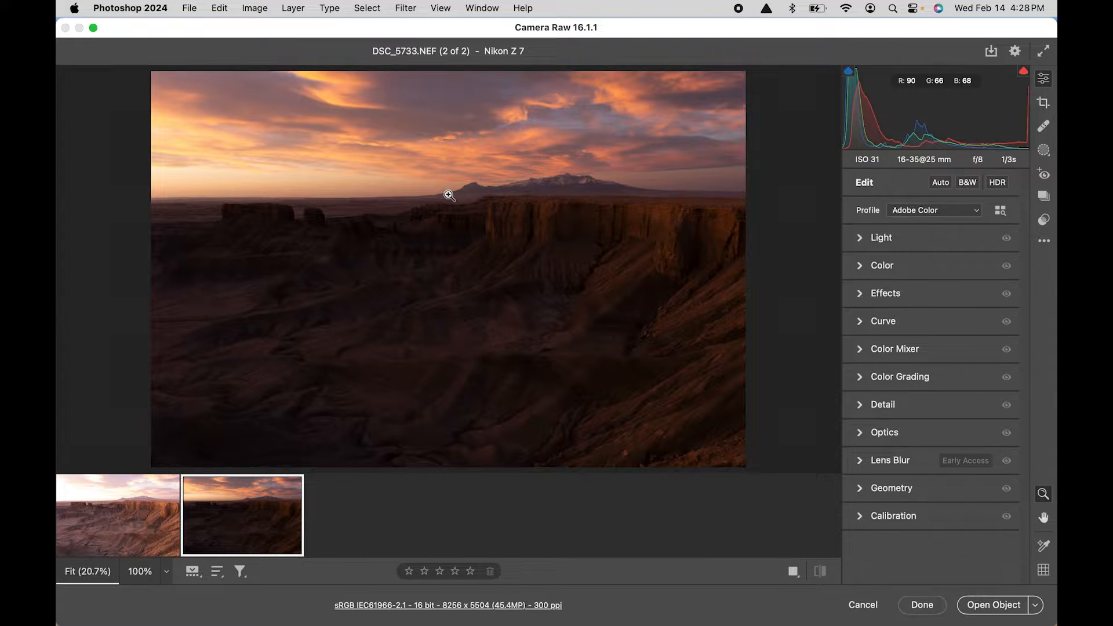
pyautogui.click(111, 496)
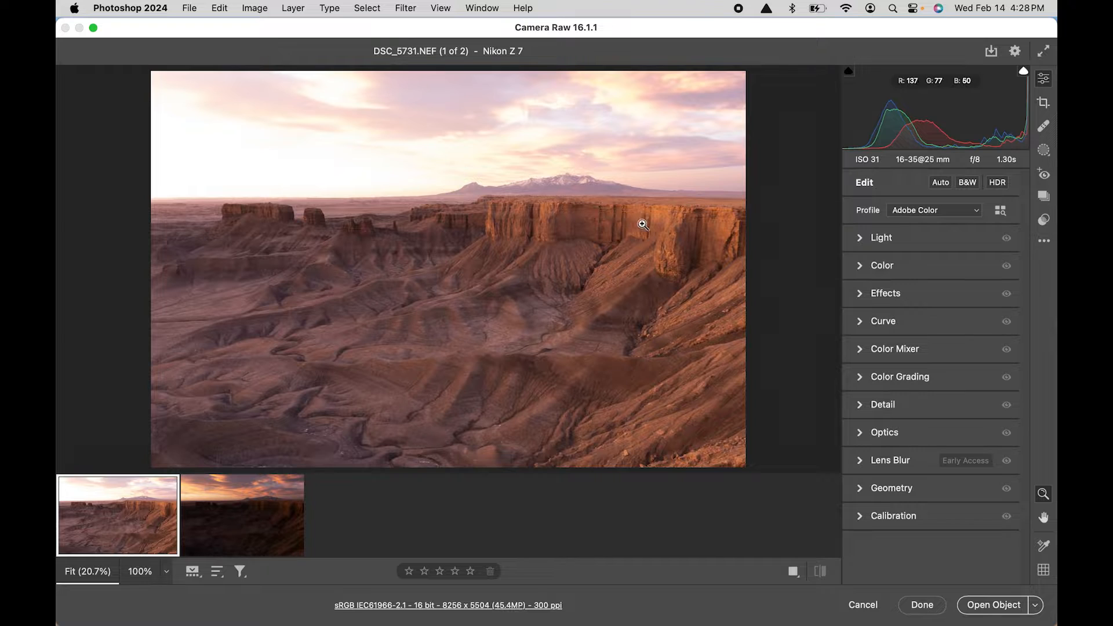
# - Select both raw photos and reduce their Sharpening and color noise reduction to the minimum
pyautogui.click(251, 528)
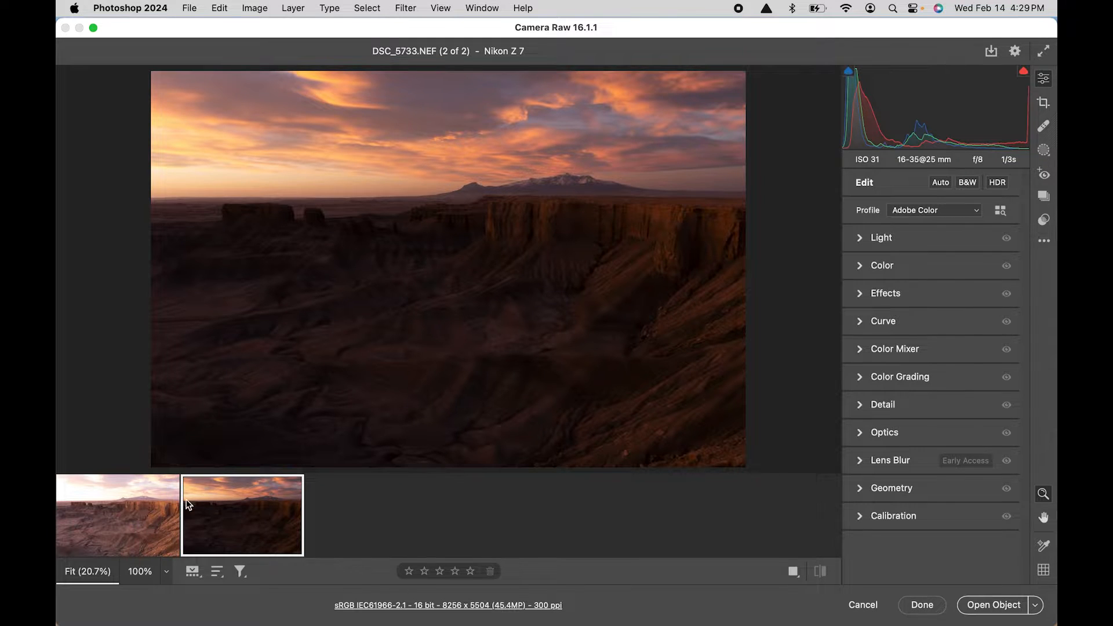
pyautogui.keyDown('shift'); pyautogui.click(148, 517); pyautogui.keyUp('shift')
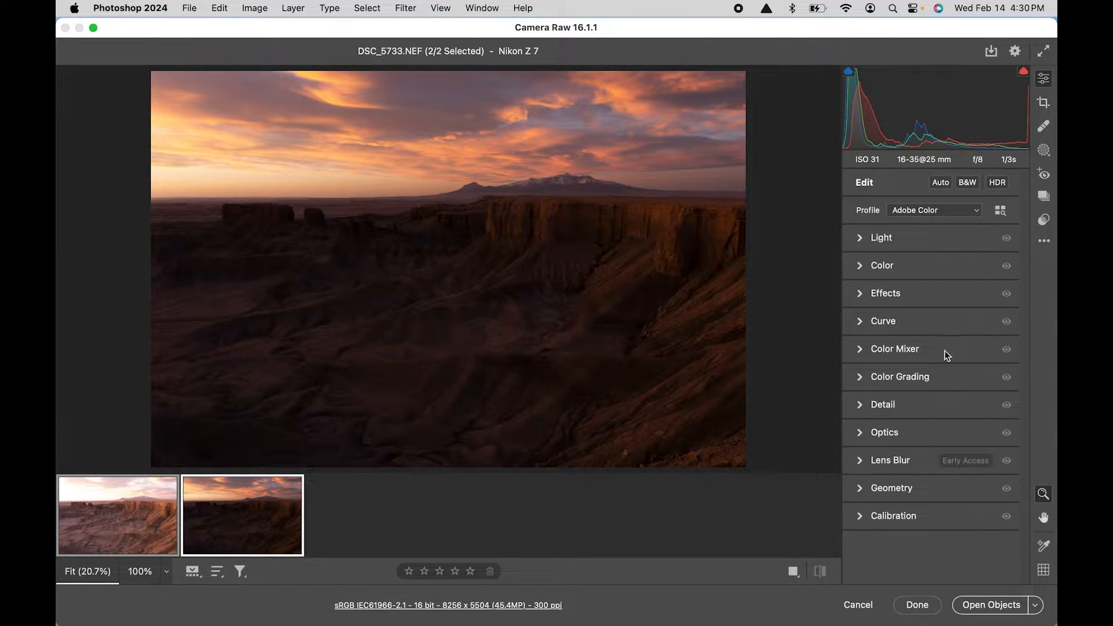
pyautogui.click(922, 405)
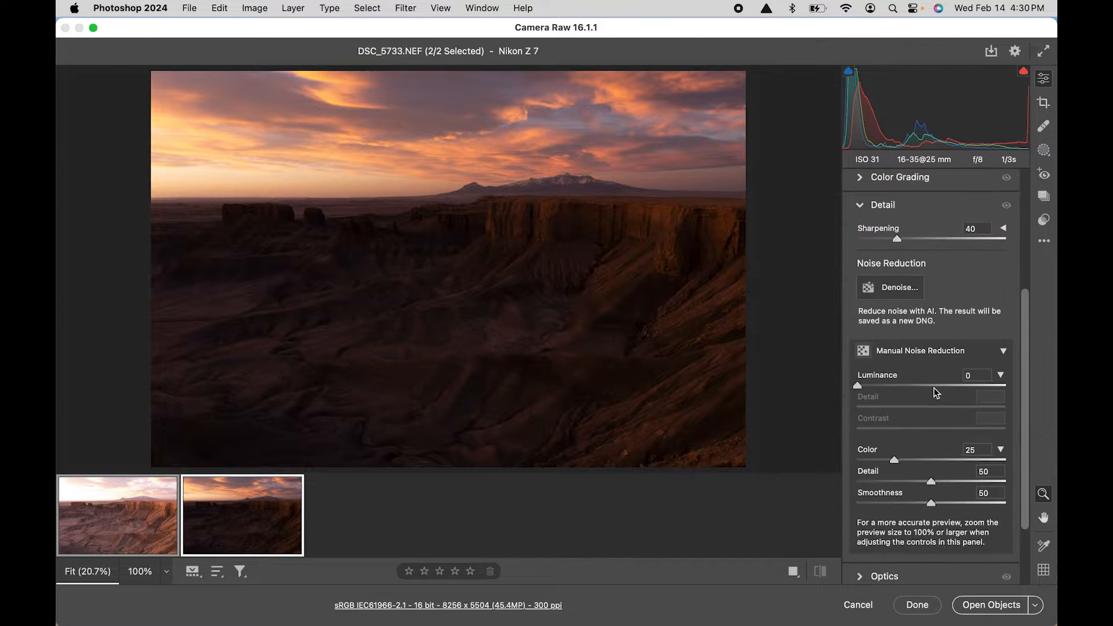
pyautogui.moveTo(897, 238); pyautogui.dragTo(809, 238)
pyautogui.moveTo(874, 459); pyautogui.dragTo(830, 462)
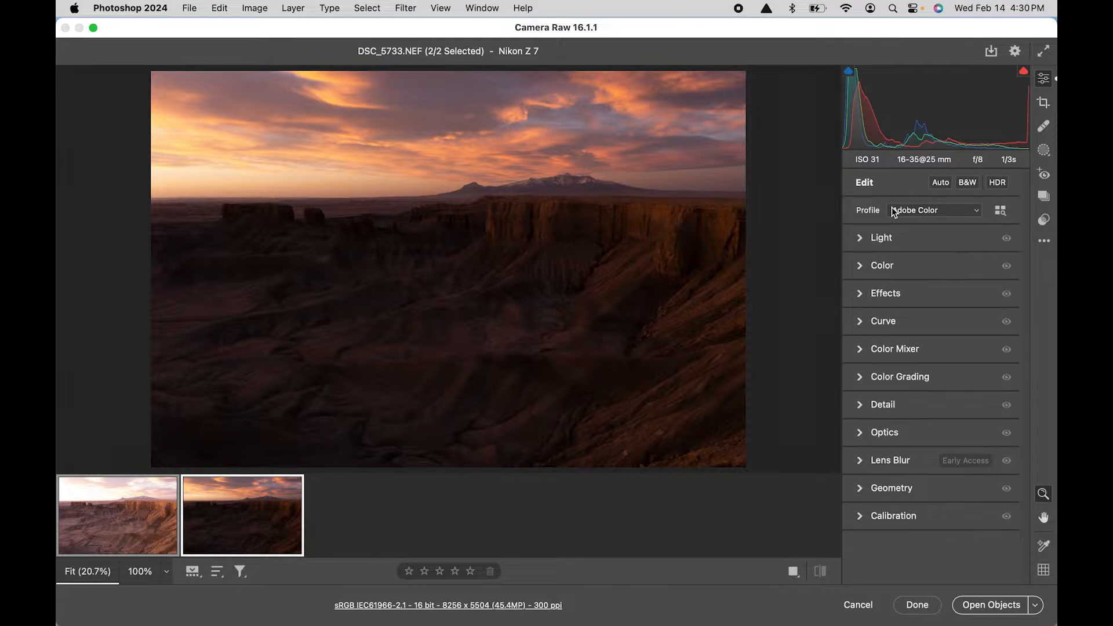
# - Enable lens profile corrections for both selected photos
pyautogui.click(894, 208)
pyautogui.click(908, 432)
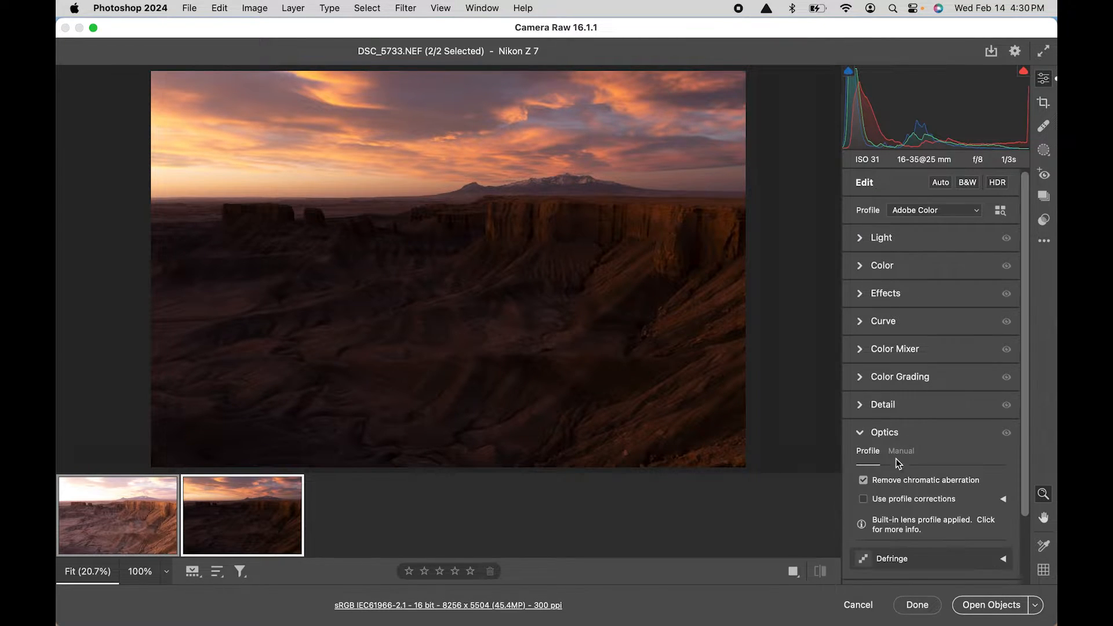
pyautogui.click(924, 502)
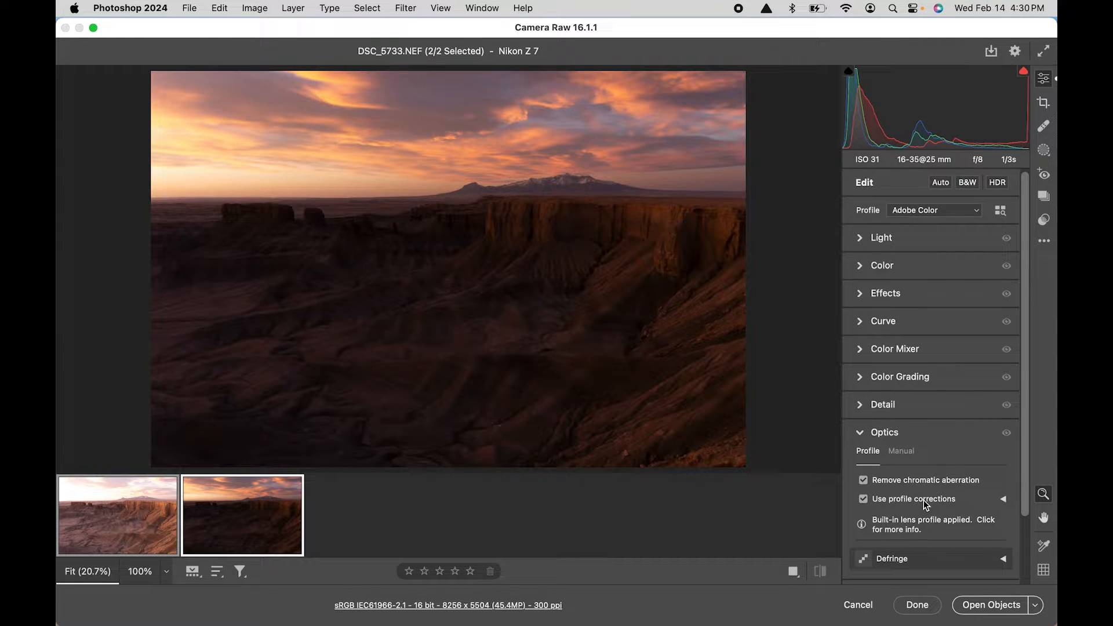
pyautogui.click(889, 432)
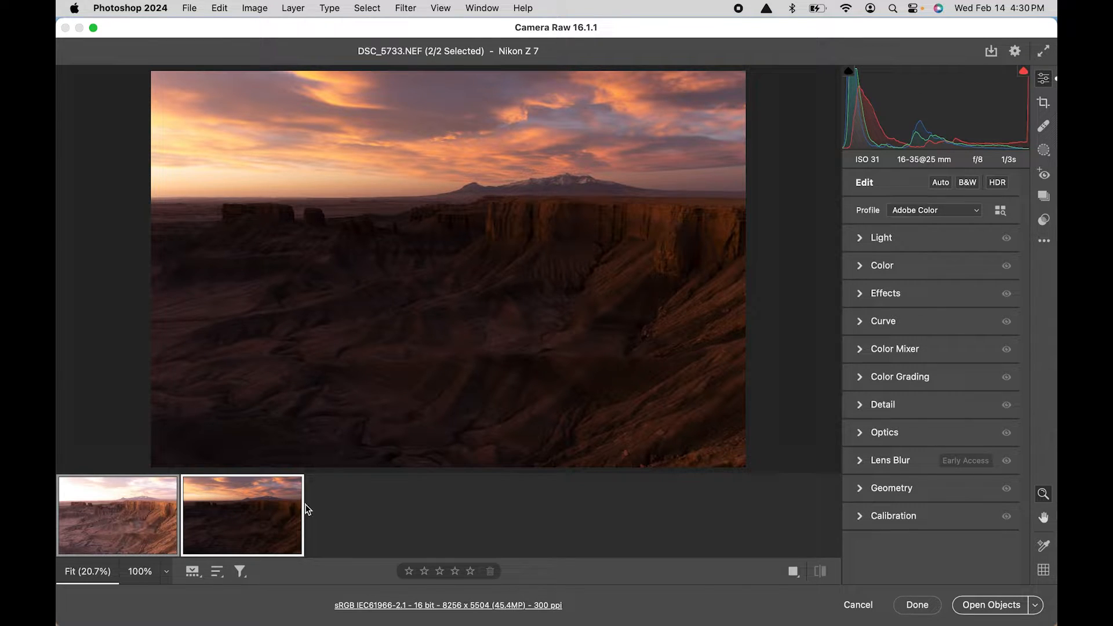
# - Lower the Darks of the brighter DSC_5731 photo to -23 on its parametric curve
pyautogui.click(98, 522)
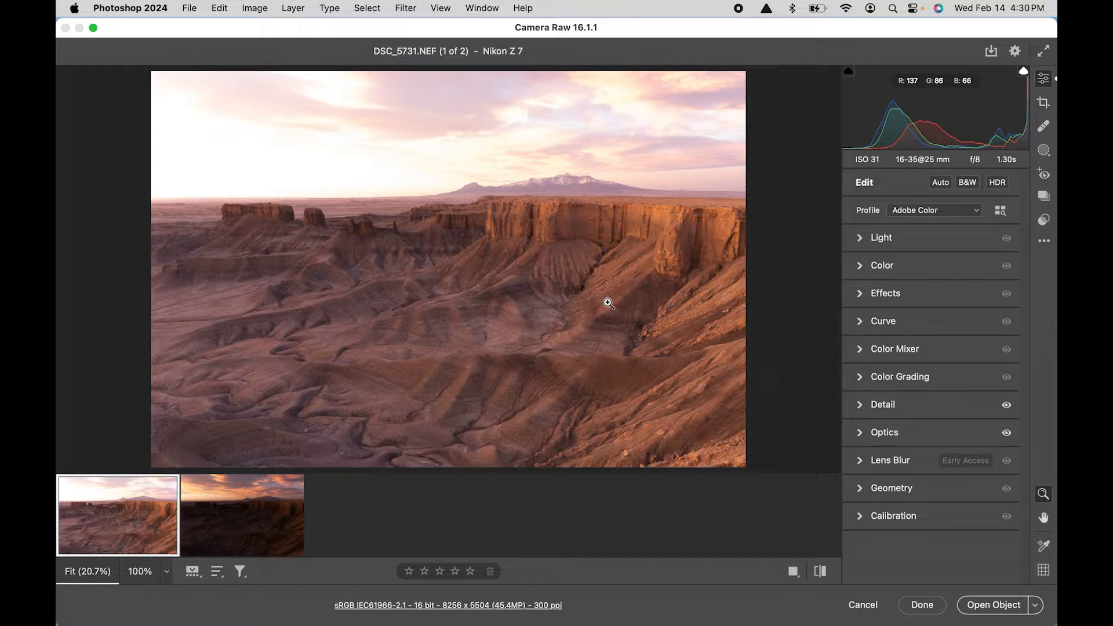
pyautogui.click(238, 514)
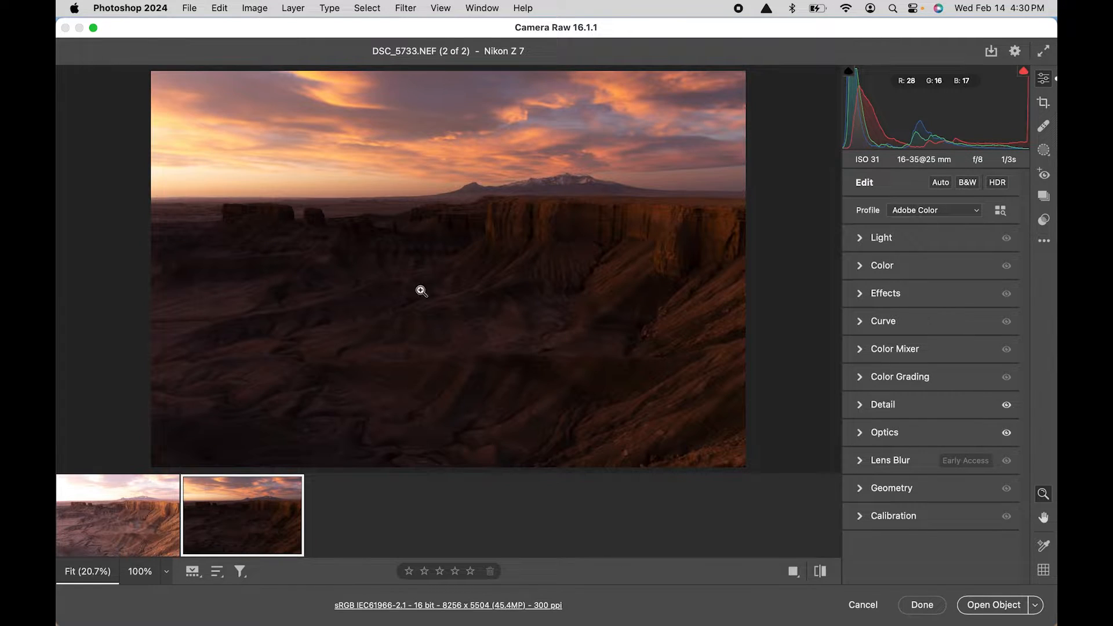
pyautogui.click(128, 506)
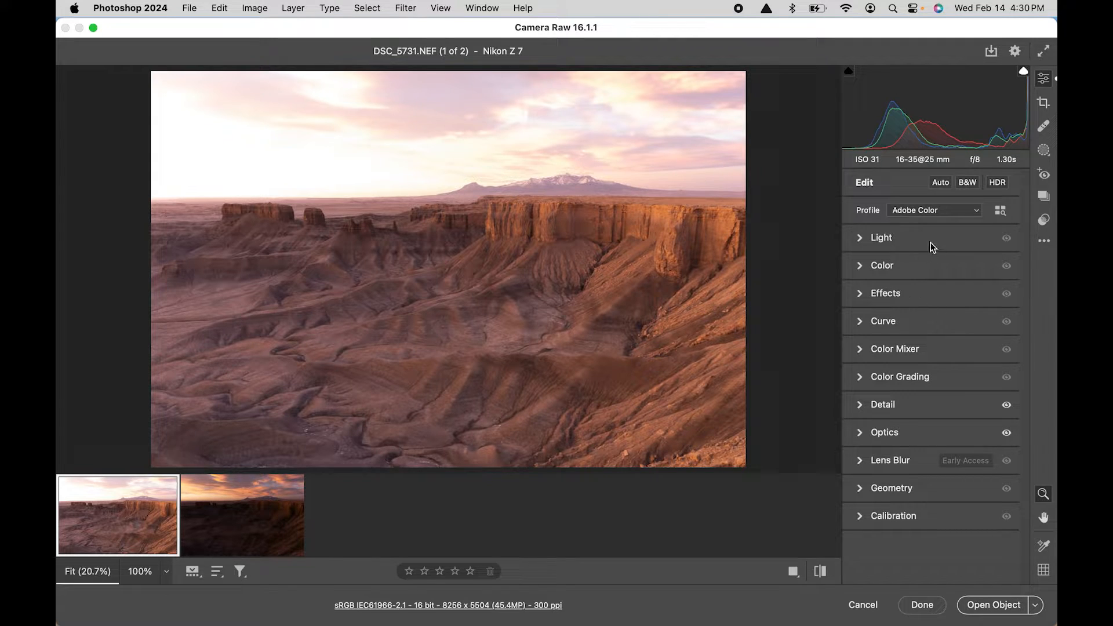
pyautogui.click(922, 323)
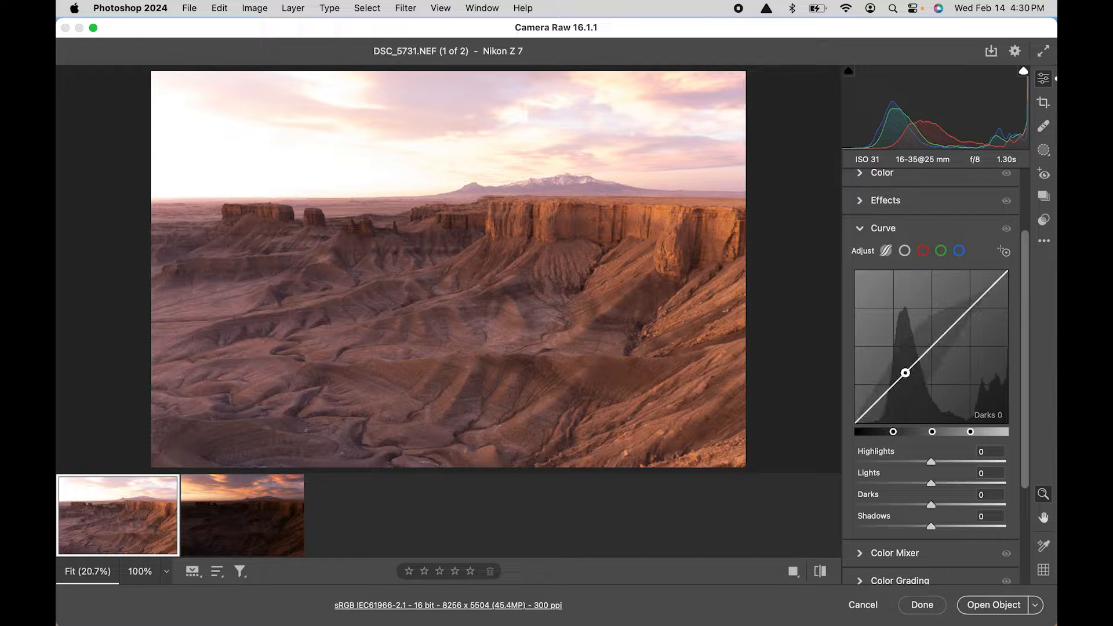
pyautogui.moveTo(906, 373); pyautogui.dragTo(905, 381)
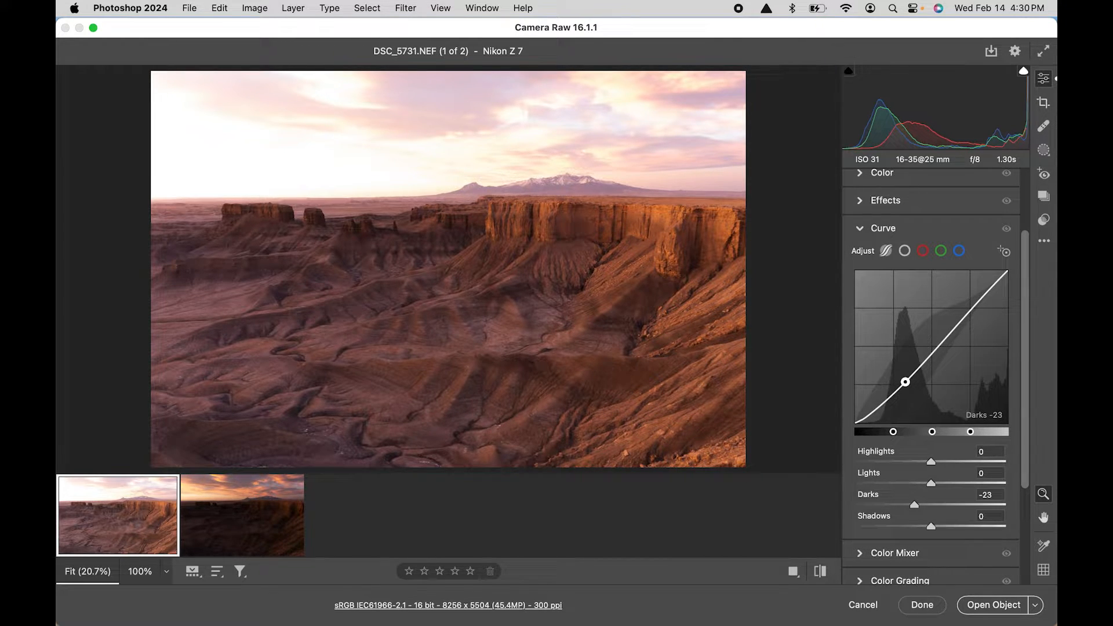
# - Adjust the brighter photo's light settings to Highlights -100, Exposure -0.35 and Shadows +29
pyautogui.scroll(2, 923, 182)
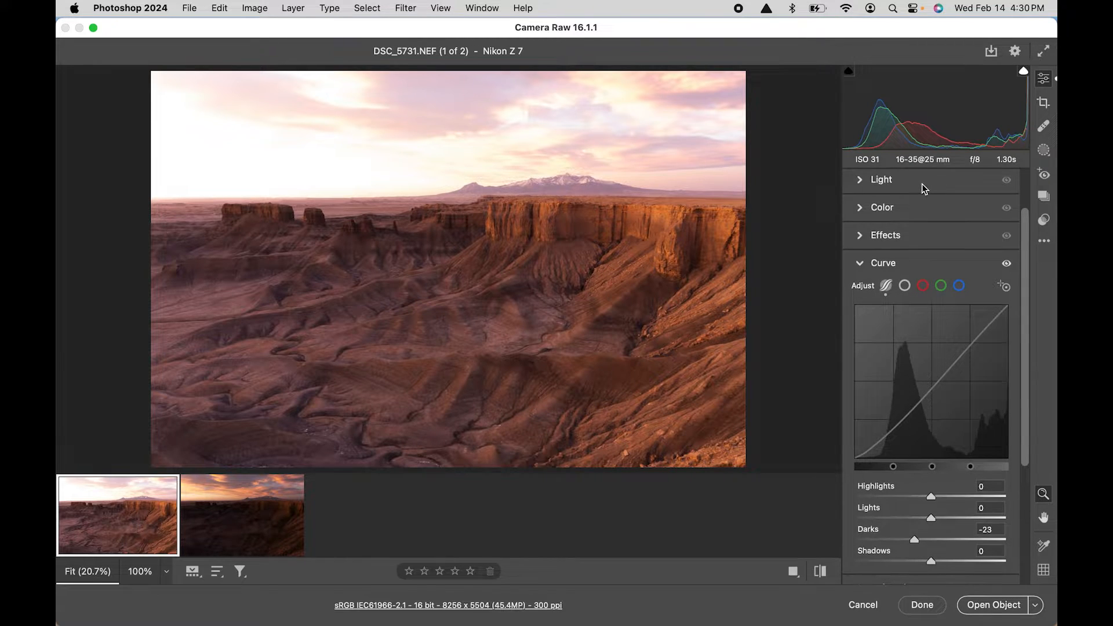
pyautogui.click(918, 189)
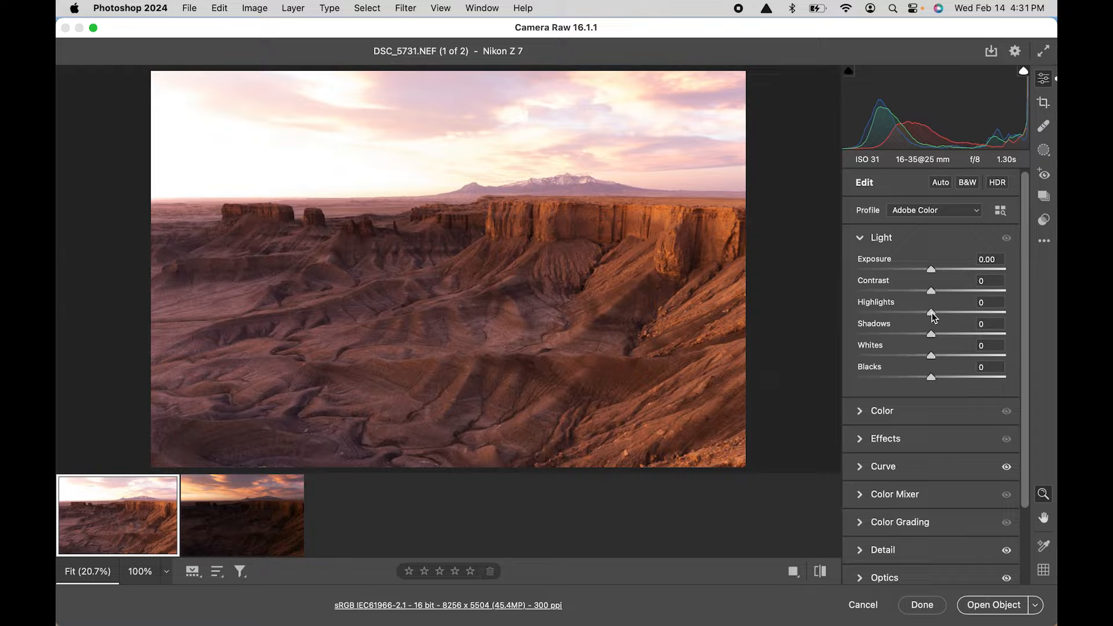
pyautogui.moveTo(933, 316); pyautogui.dragTo(850, 316)
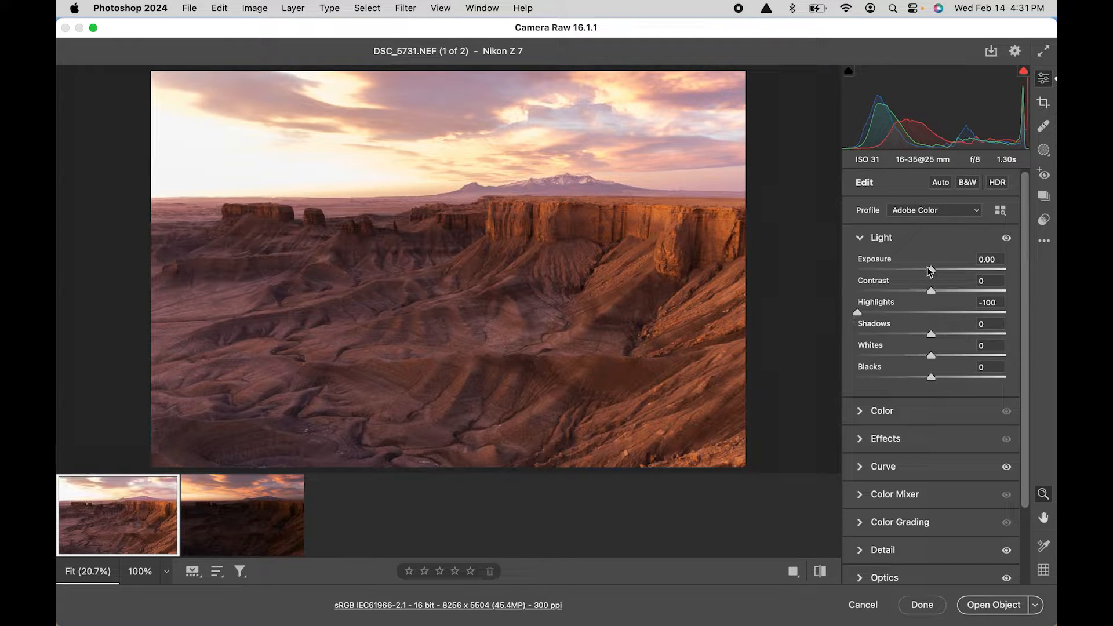
pyautogui.moveTo(931, 270); pyautogui.dragTo(924, 269)
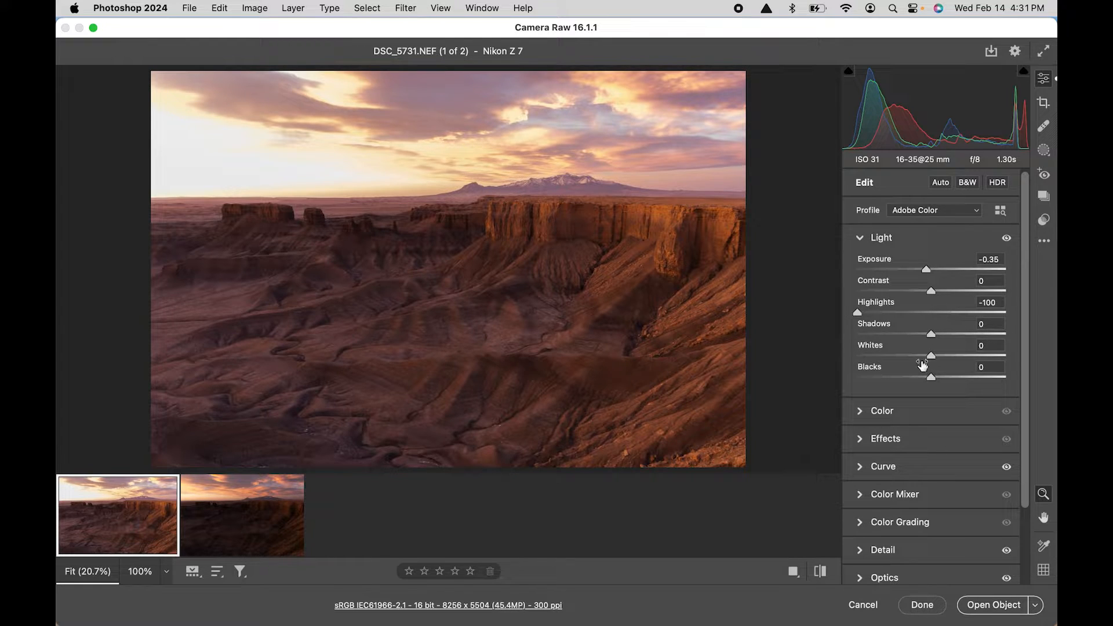
pyautogui.moveTo(962, 334)
pyautogui.mouseDown()
pyautogui.moveTo(972, 335)
pyautogui.moveTo(926, 336)
pyautogui.moveTo(955, 337)
pyautogui.mouseUp()
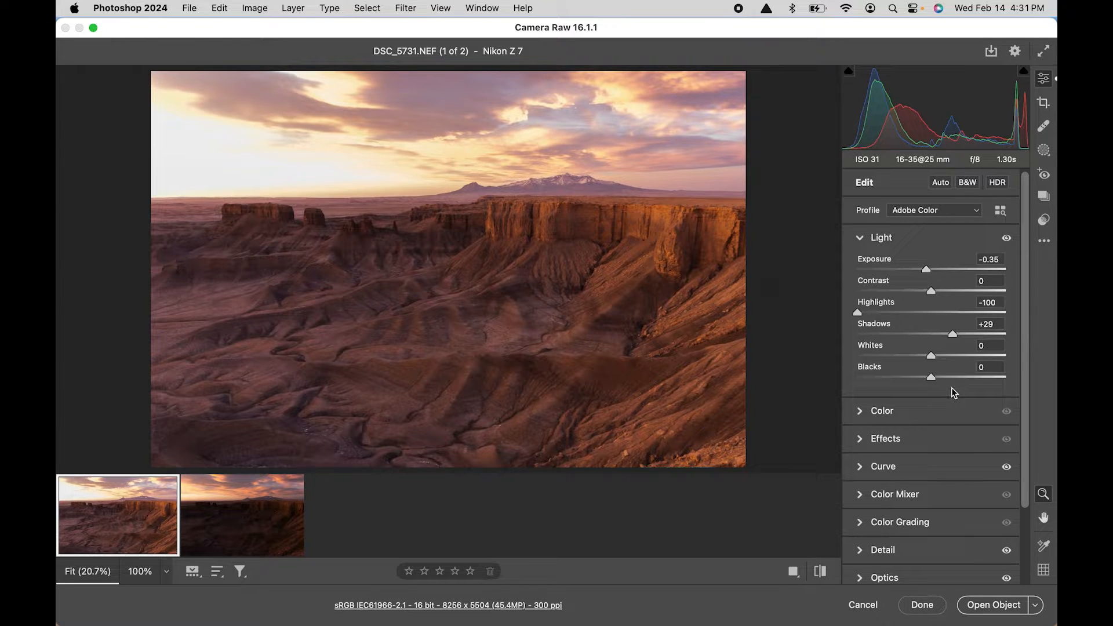
# - Cool the brighter photo's white balance to a Temperature of 5550
pyautogui.click(926, 411)
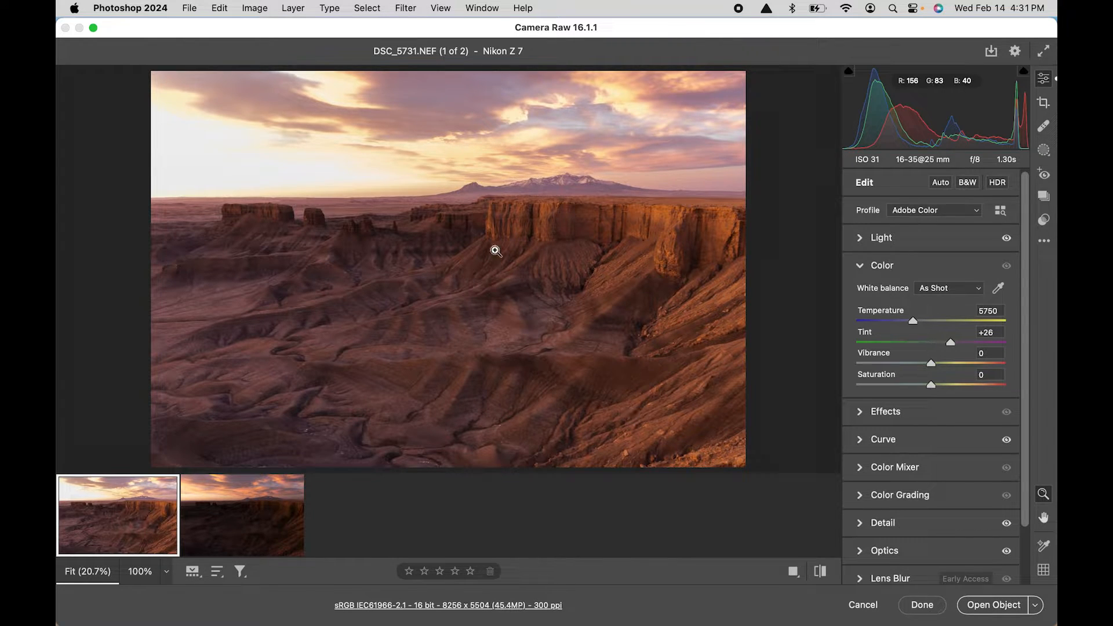
pyautogui.click(992, 312)
pyautogui.press('BackSpace')
pyautogui.write('6')
pyautogui.press('Return')
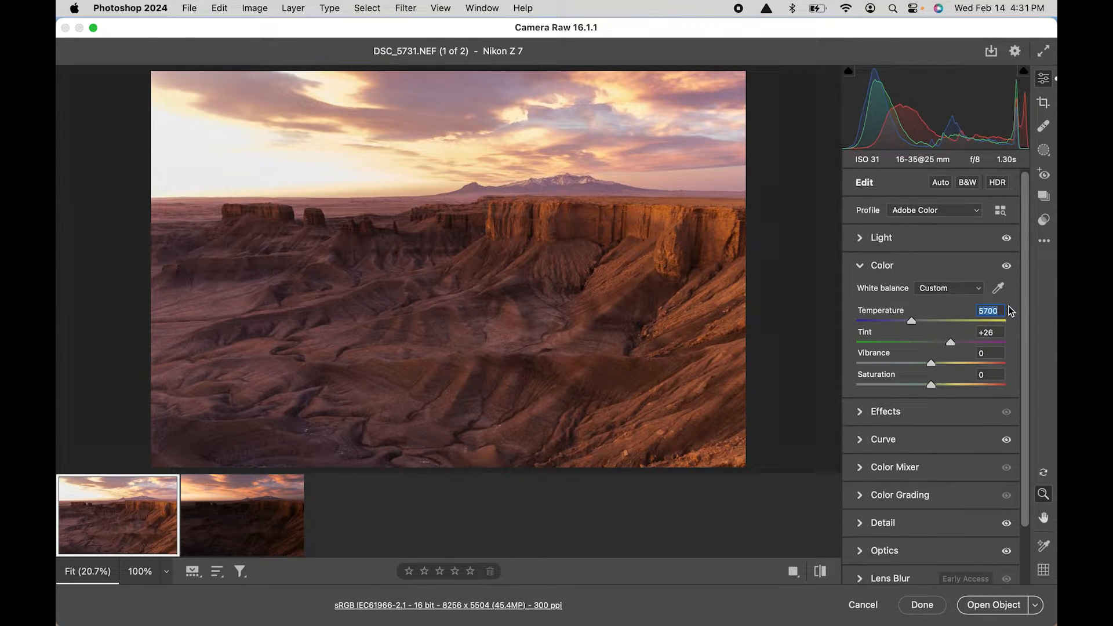
pyautogui.press('Down')
pyautogui.press('Down')
pyautogui.press('Down')
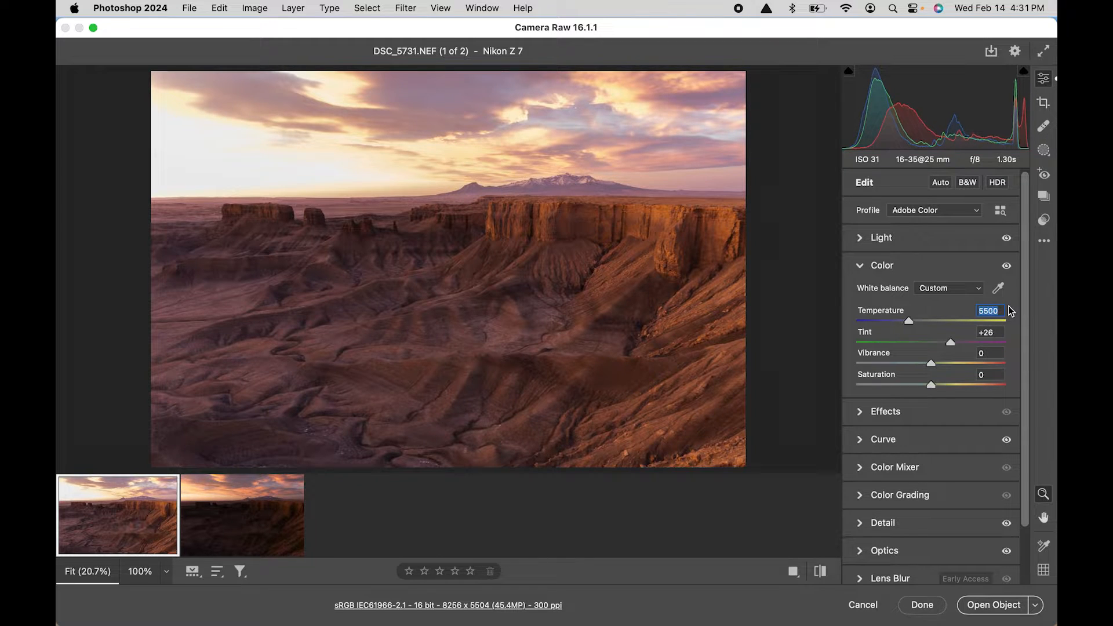
pyautogui.press('Up')
# - Reduce the brighter photo's magenta cast by setting its Tint to +8
pyautogui.click(952, 343)
pyautogui.moveTo(950, 343)
pyautogui.mouseDown()
pyautogui.moveTo(939, 341)
pyautogui.moveTo(951, 345)
pyautogui.mouseUp()
pyautogui.moveTo(947, 343); pyautogui.dragTo(943, 343)
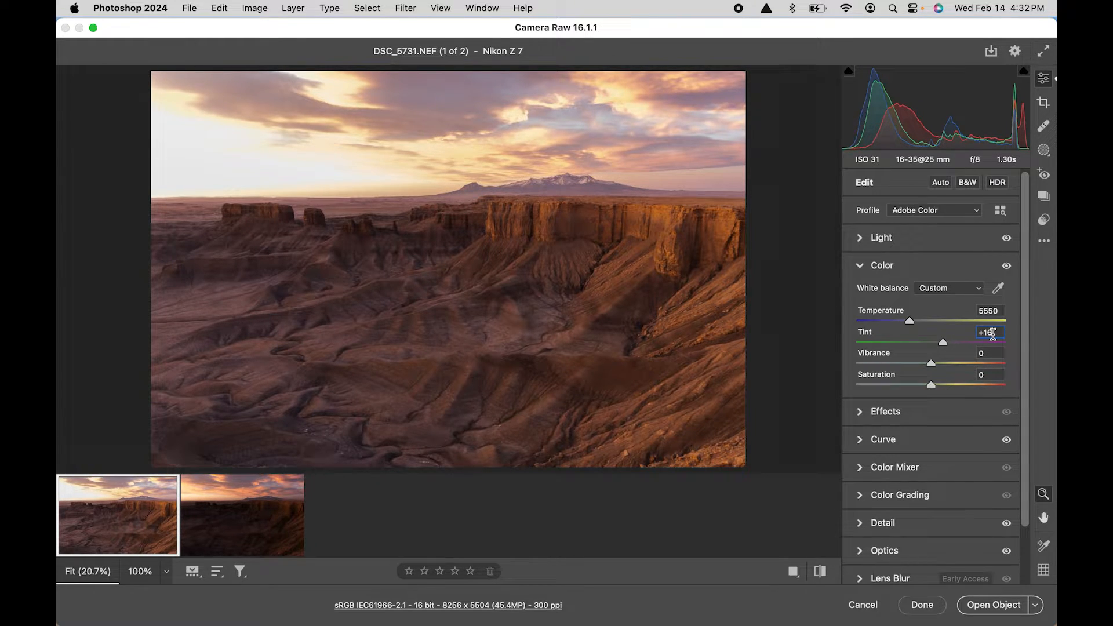
pyautogui.press('Down')
pyautogui.press('Down')
pyautogui.press('Down')
pyautogui.press('Down')
pyautogui.press('Down')
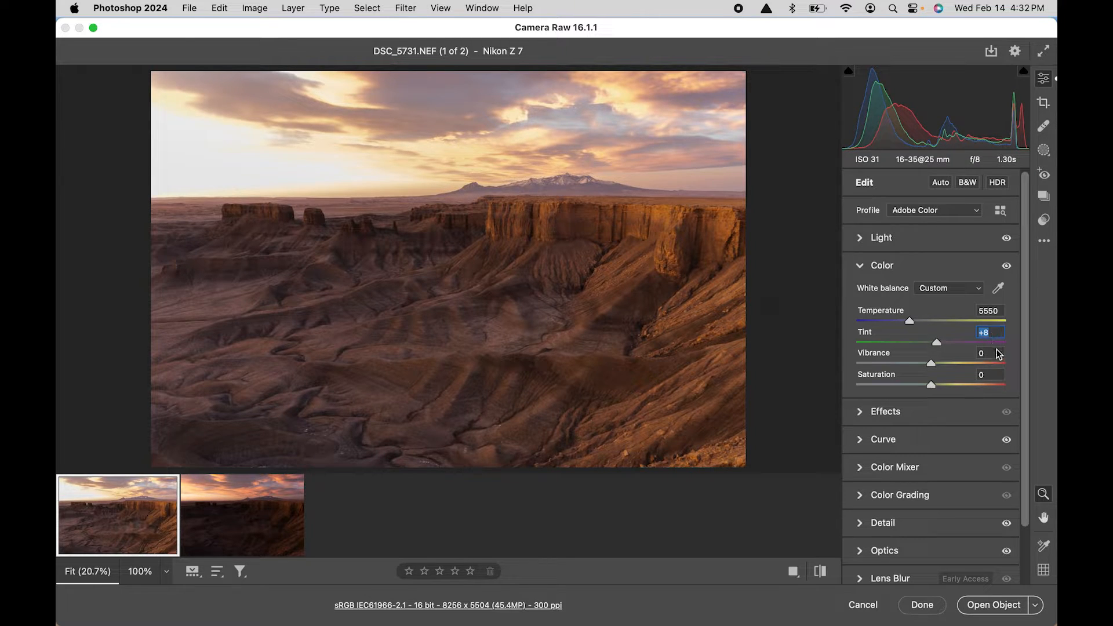
pyautogui.press('Down')
pyautogui.press('Up')
pyautogui.click(918, 269)
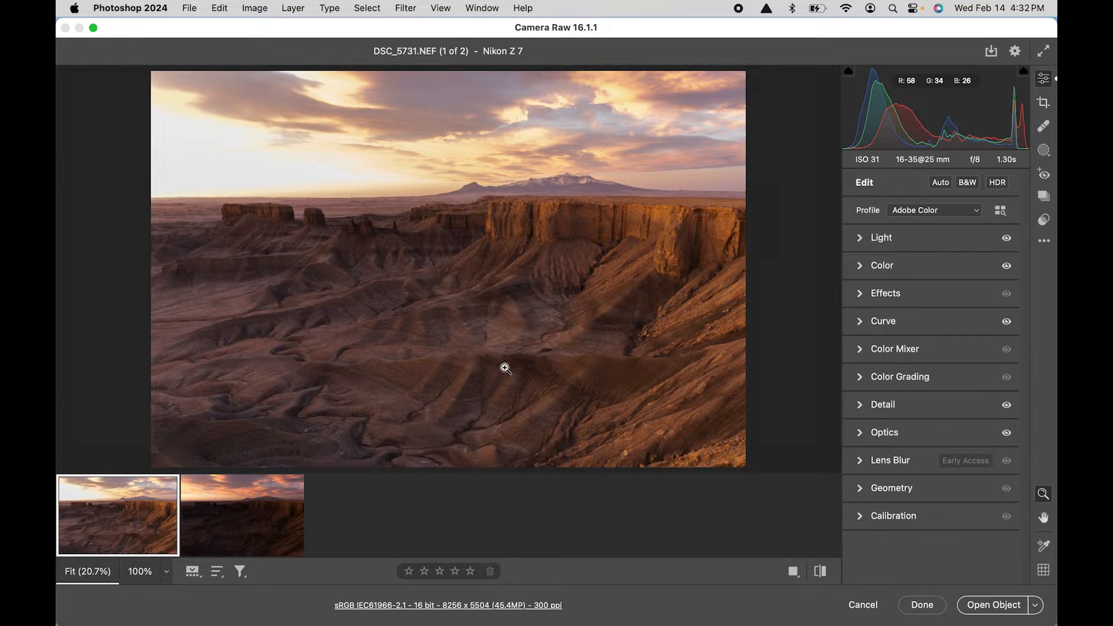
# - Set Highlights to -44 and Shadows to +45 on the darker DSC_5733 photo
pyautogui.click(239, 508)
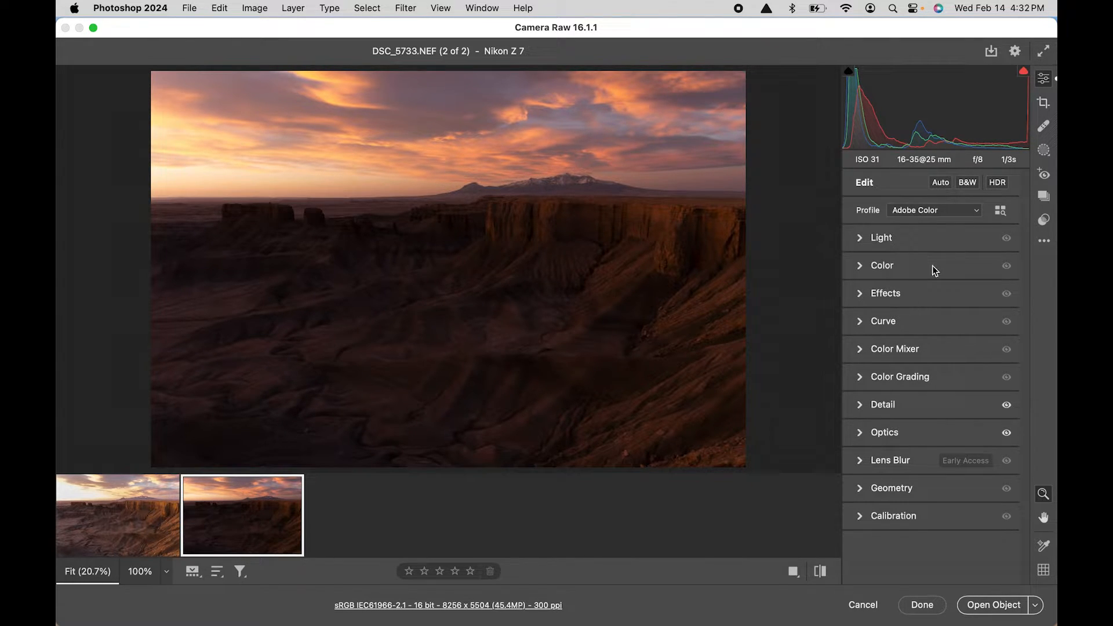
pyautogui.click(925, 241)
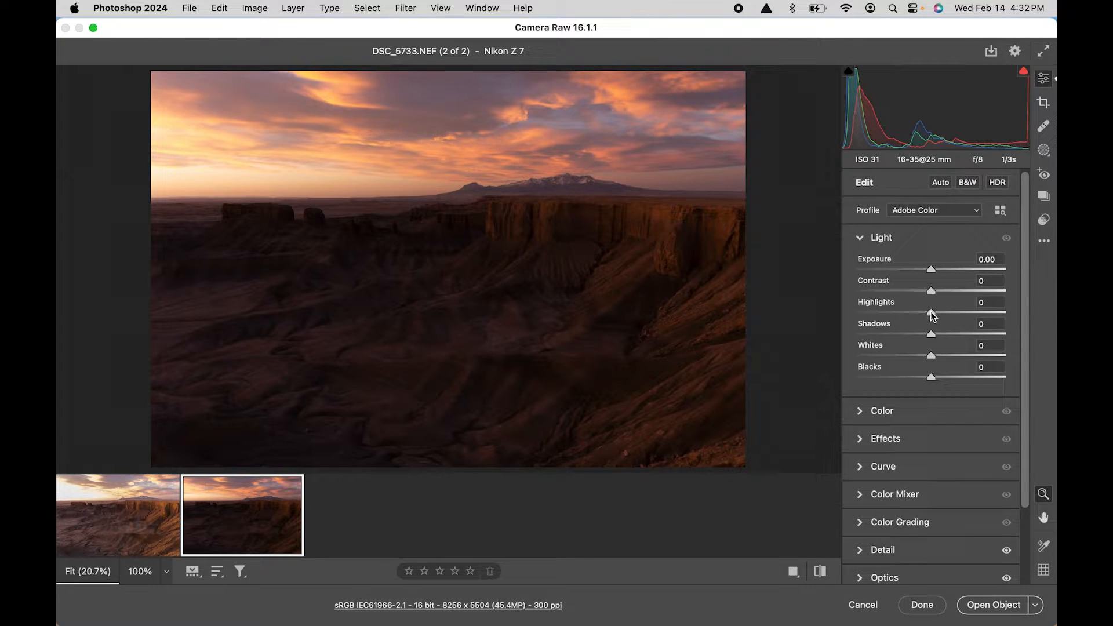
pyautogui.moveTo(932, 315); pyautogui.dragTo(902, 320)
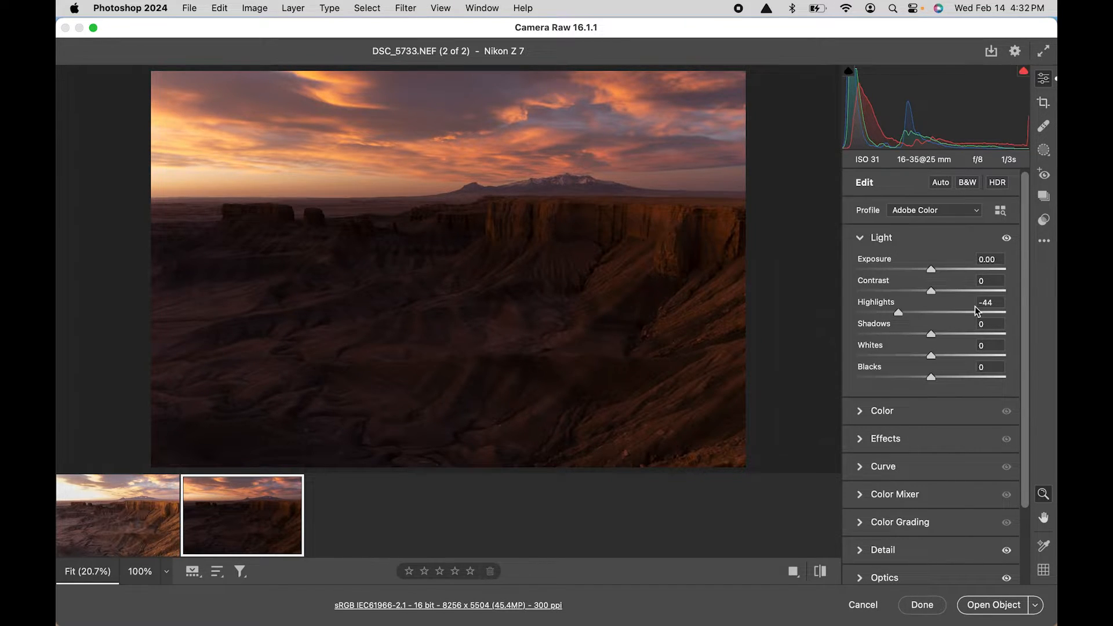
pyautogui.moveTo(958, 333)
pyautogui.mouseDown()
pyautogui.moveTo(975, 333)
pyautogui.moveTo(928, 335)
pyautogui.moveTo(963, 333)
pyautogui.mouseUp()
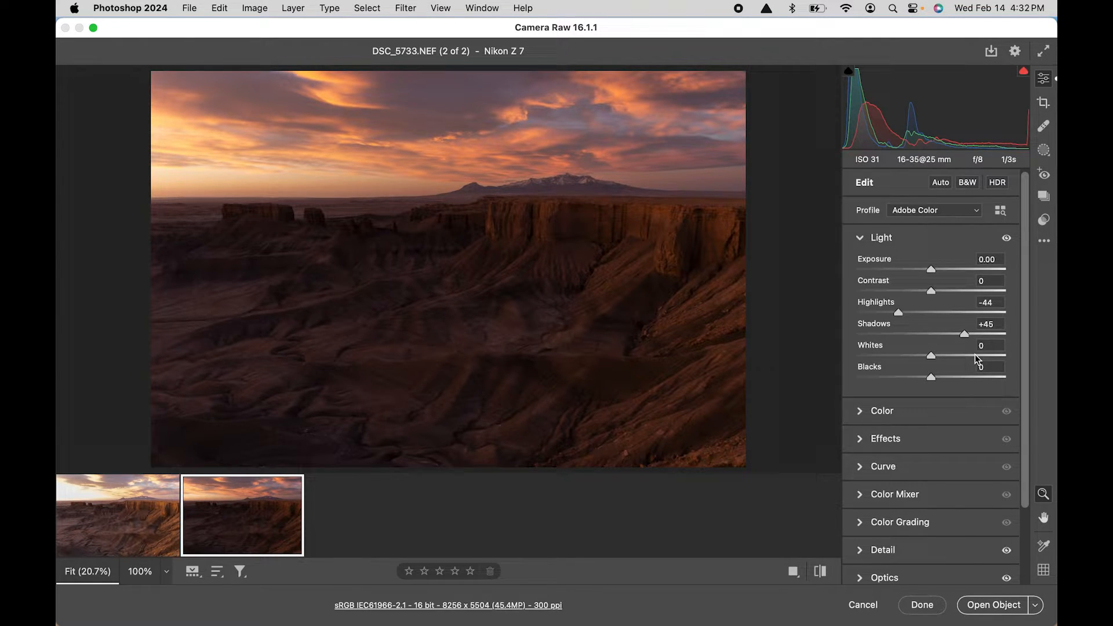
# - Warm the darker photo's white balance to a Temperature of 6000 and a Tint of +30
pyautogui.click(917, 420)
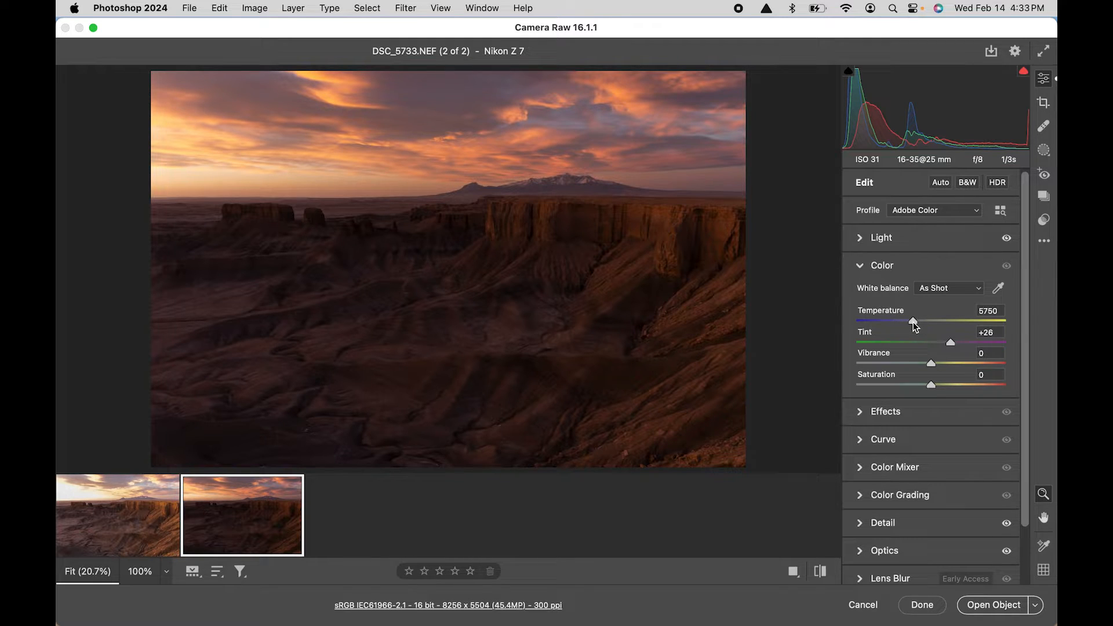
pyautogui.moveTo(914, 322); pyautogui.dragTo(920, 322)
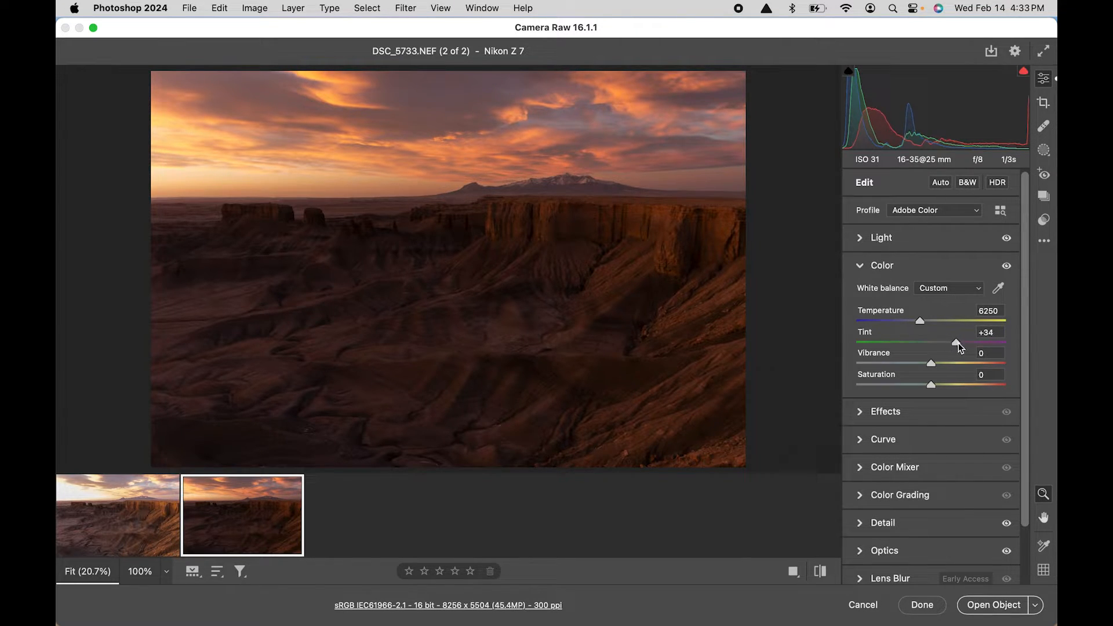
pyautogui.moveTo(958, 342)
pyautogui.mouseDown()
pyautogui.moveTo(941, 343)
pyautogui.moveTo(951, 343)
pyautogui.mouseUp()
pyautogui.write('5750')
pyautogui.press('Tab')
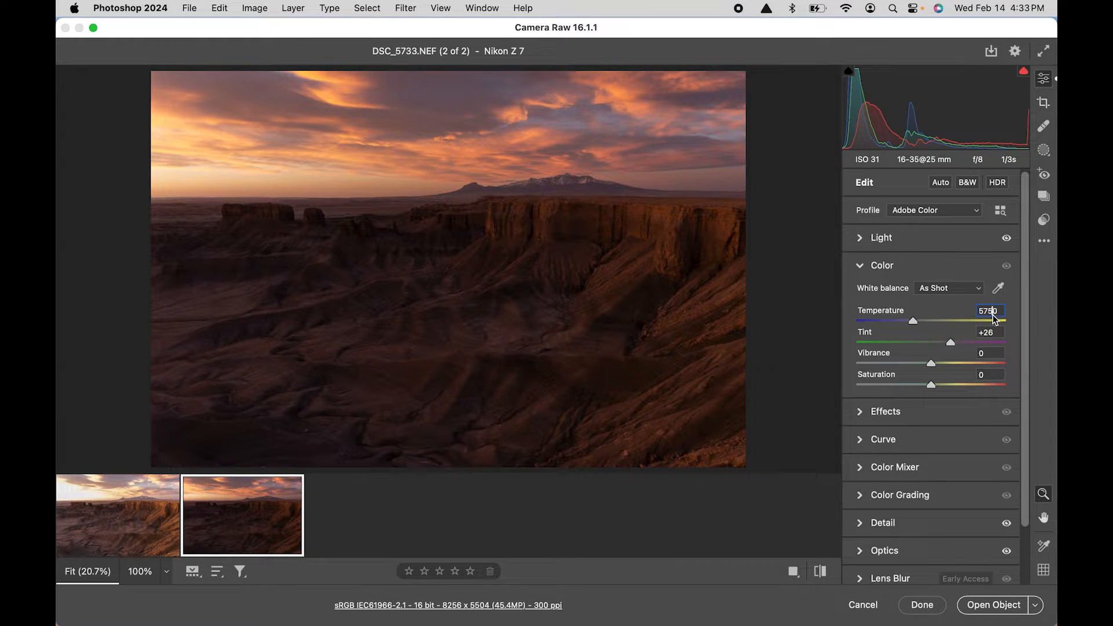
pyautogui.write('6000')
pyautogui.press('Tab')
pyautogui.press('Up')
pyautogui.press('Up')
pyautogui.scroll(-3, 945, 434)
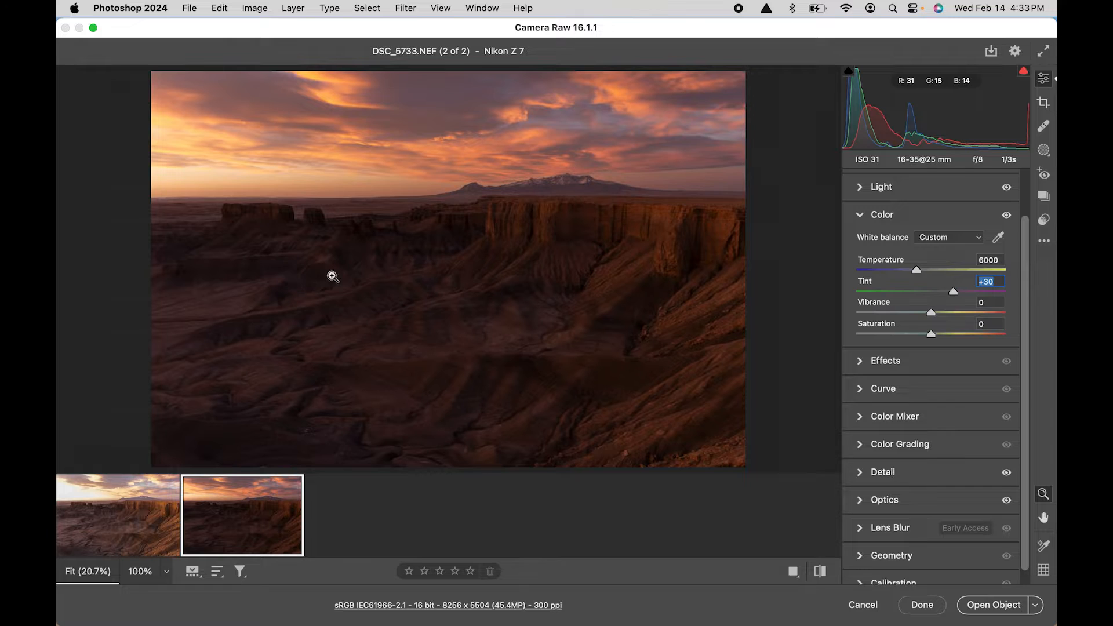
pyautogui.scroll(-1, 983, 419)
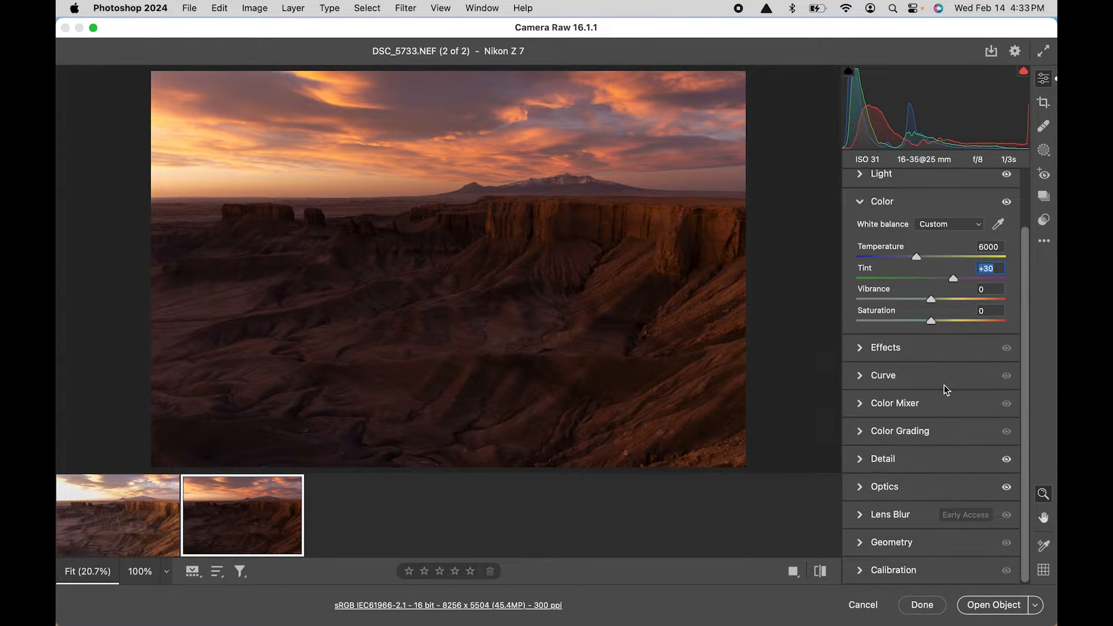
# - Lower the Clarity slightly on the darker DSC_5733 photo
pyautogui.click(930, 352)
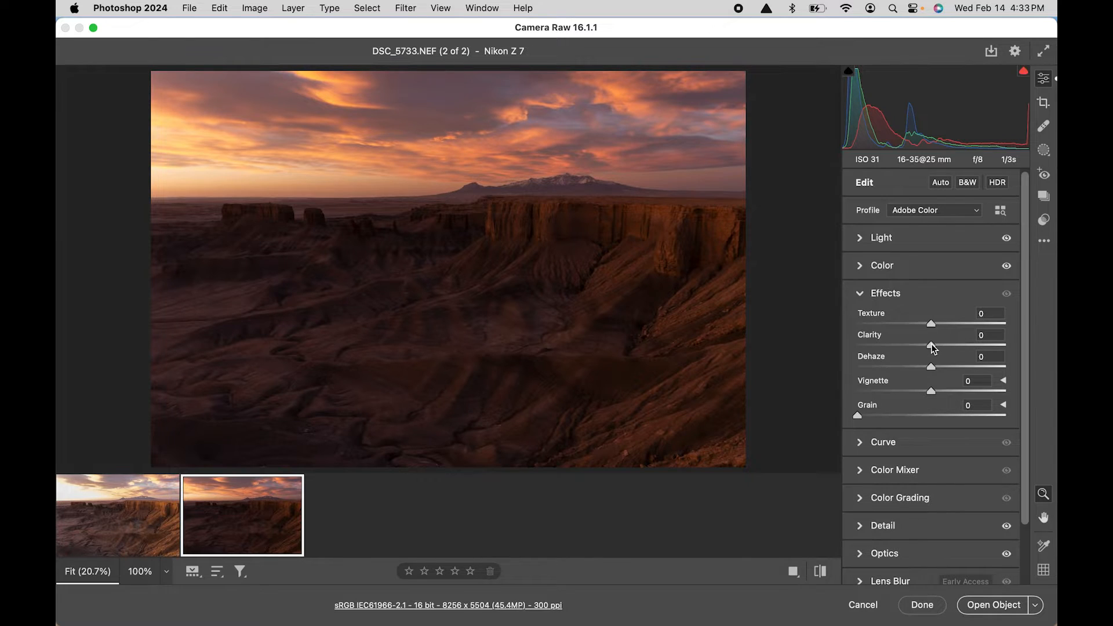
pyautogui.moveTo(930, 344)
pyautogui.mouseDown()
pyautogui.moveTo(942, 343)
pyautogui.moveTo(923, 343)
pyautogui.mouseUp()
pyautogui.doubleClick(924, 343)
pyautogui.click(1001, 333)
pyautogui.press('Down')
pyautogui.press('Down')
pyautogui.click(898, 295)
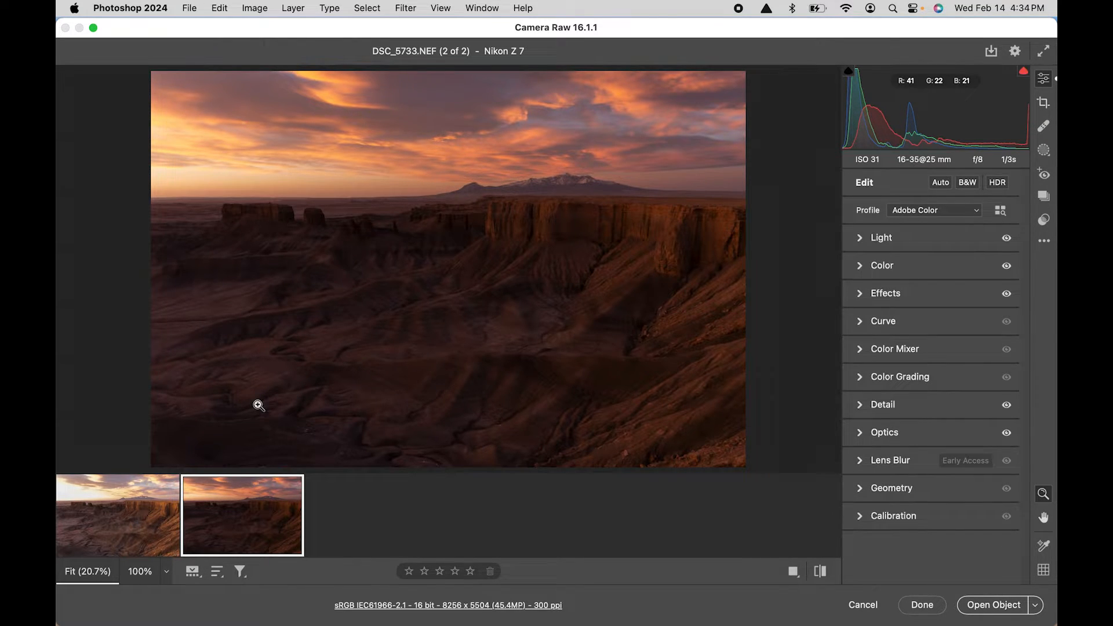
# - Select both raw photos and open them in Photoshop as smart objects
pyautogui.keyDown('shift'); pyautogui.click(125, 507); pyautogui.keyUp('shift')
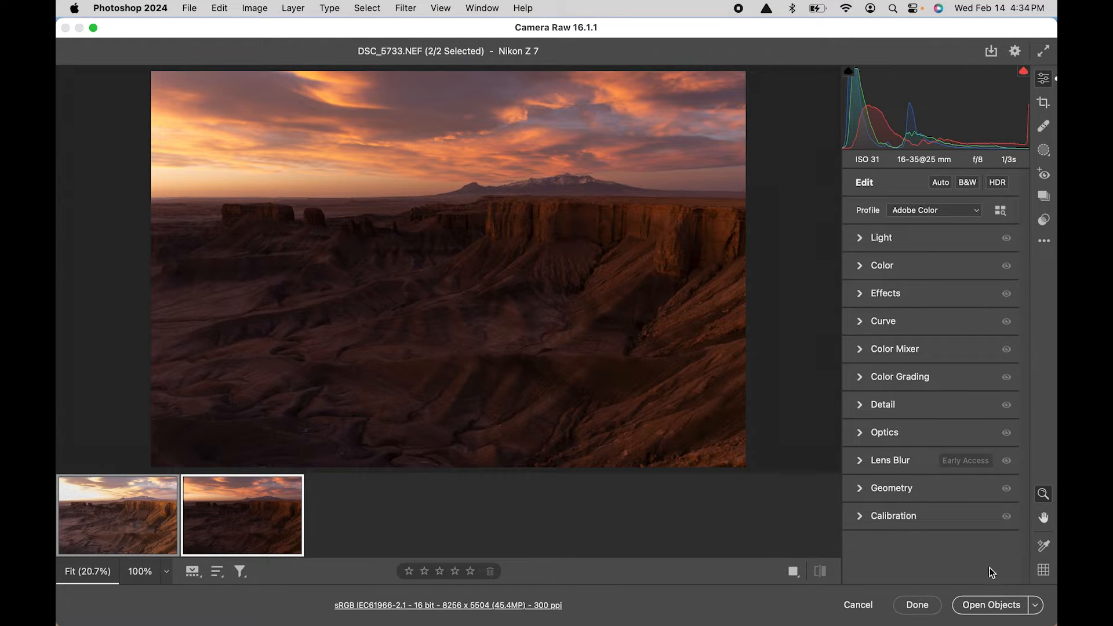
pyautogui.click(1036, 606)
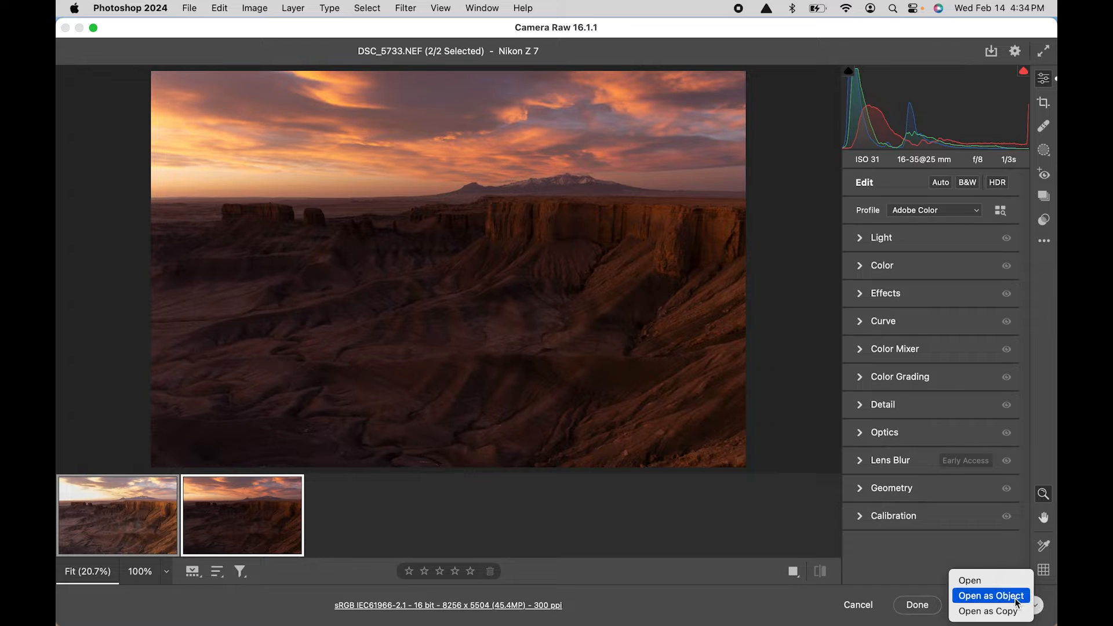
pyautogui.click(992, 596)
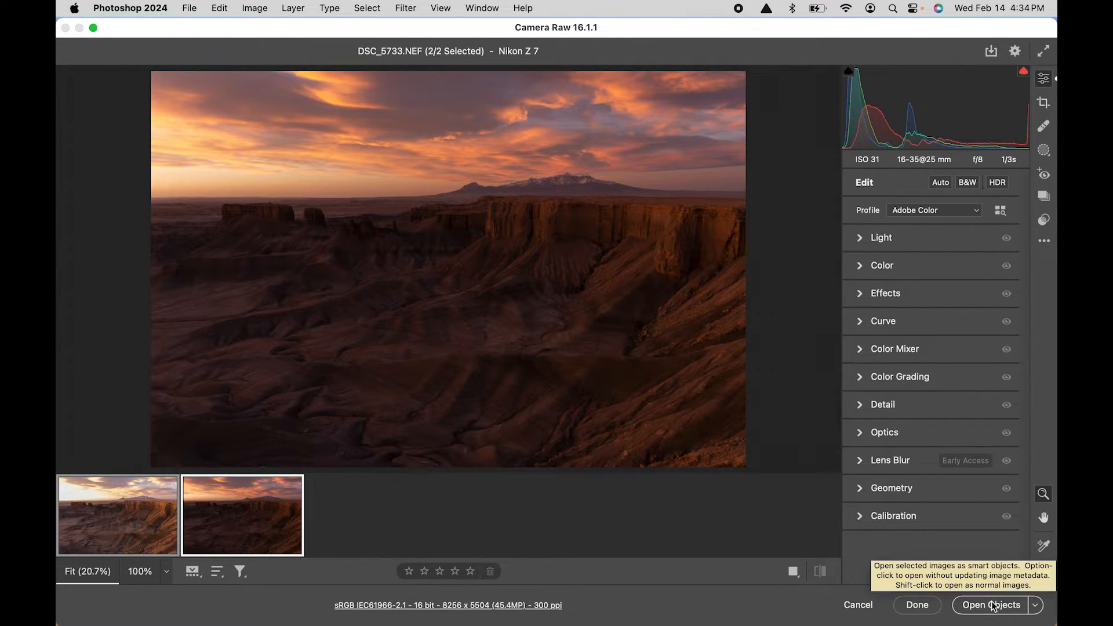
pyautogui.click(992, 605)
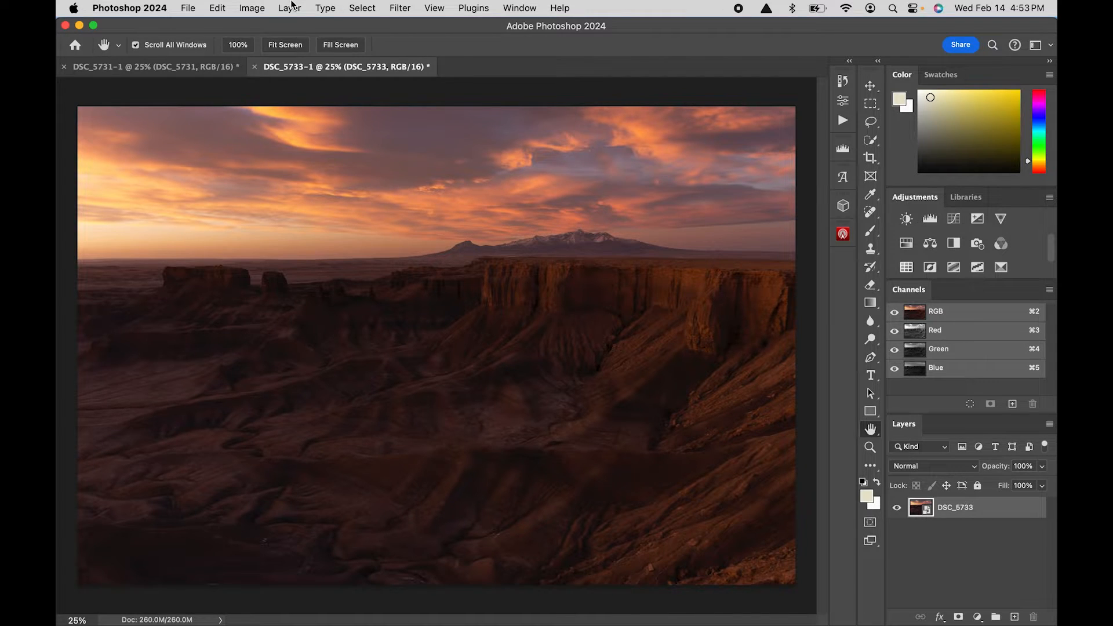
# - Duplicate the DSC_5733 layer into the DSC_5731-1 document
pyautogui.click(293, 8)
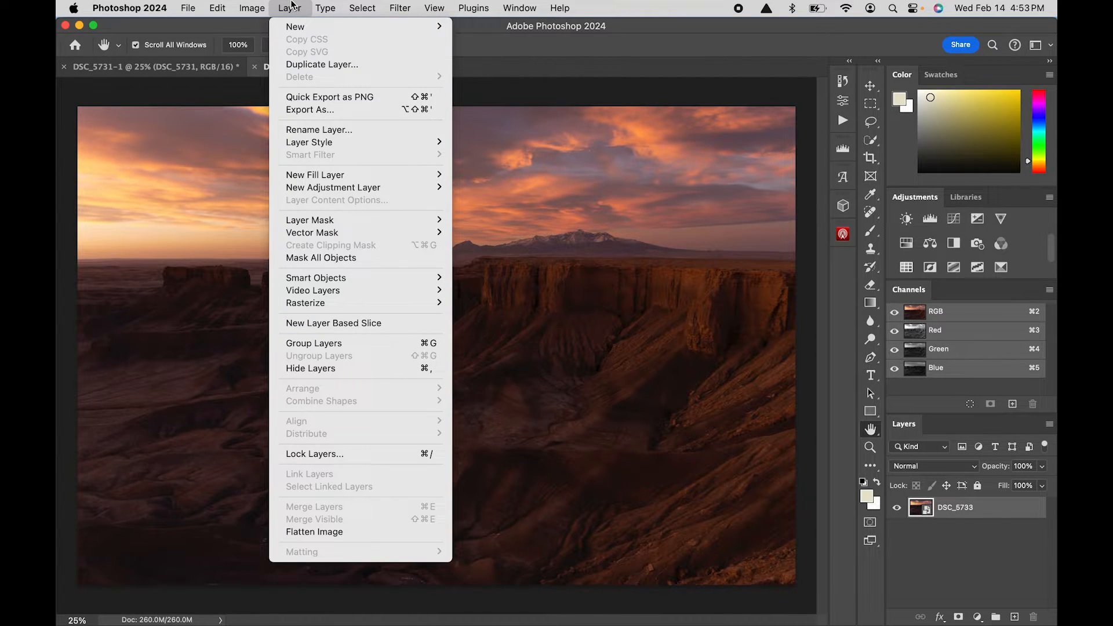
pyautogui.click(306, 65)
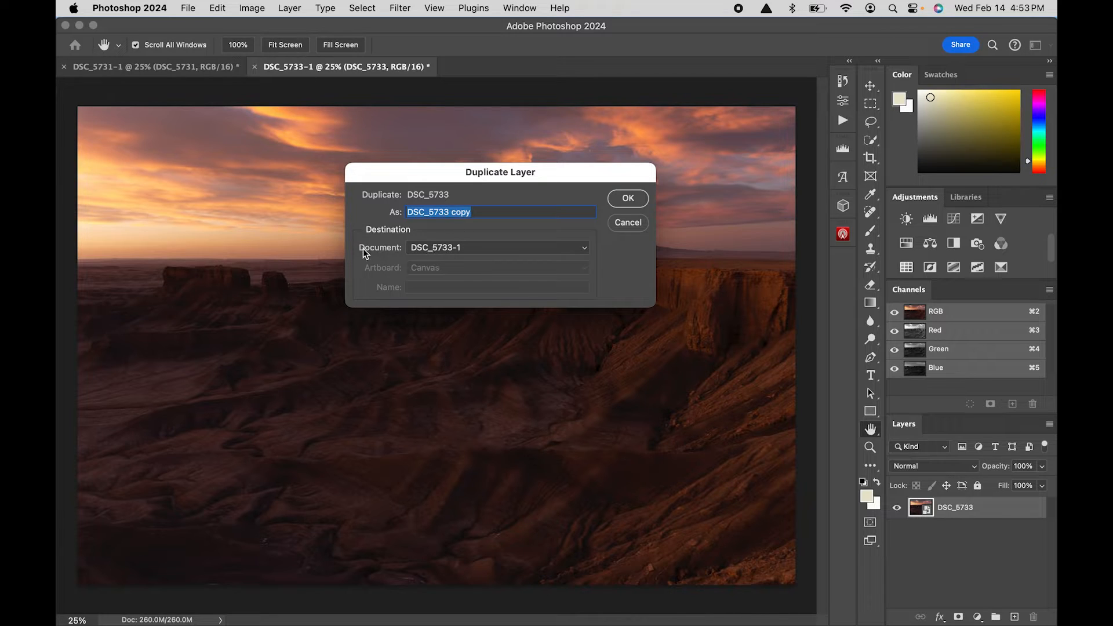
pyautogui.click(441, 250)
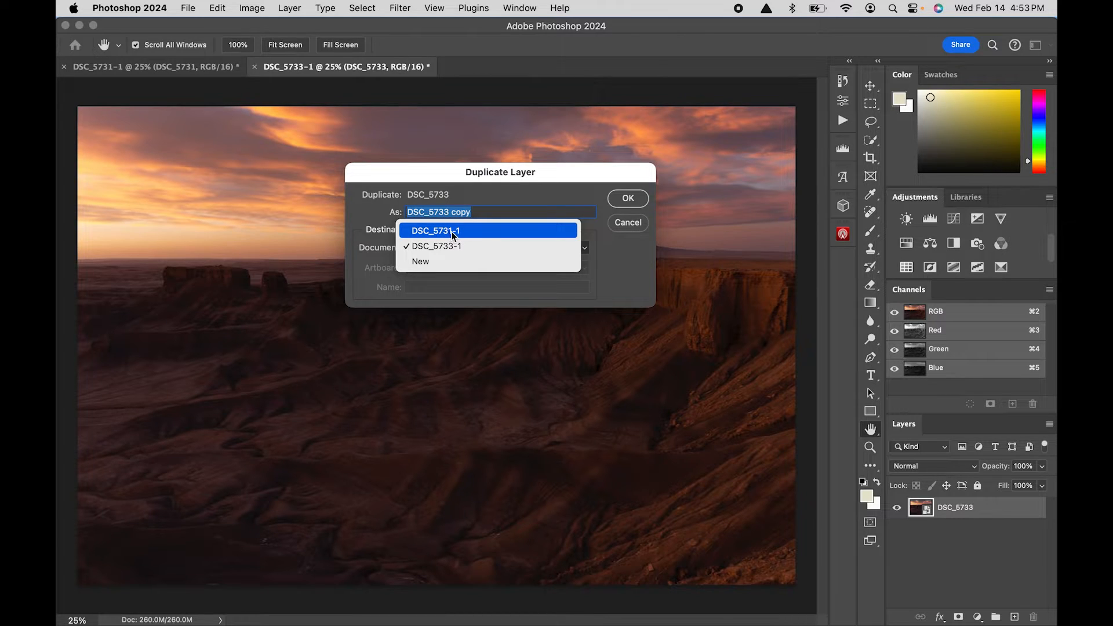
pyautogui.click(452, 233)
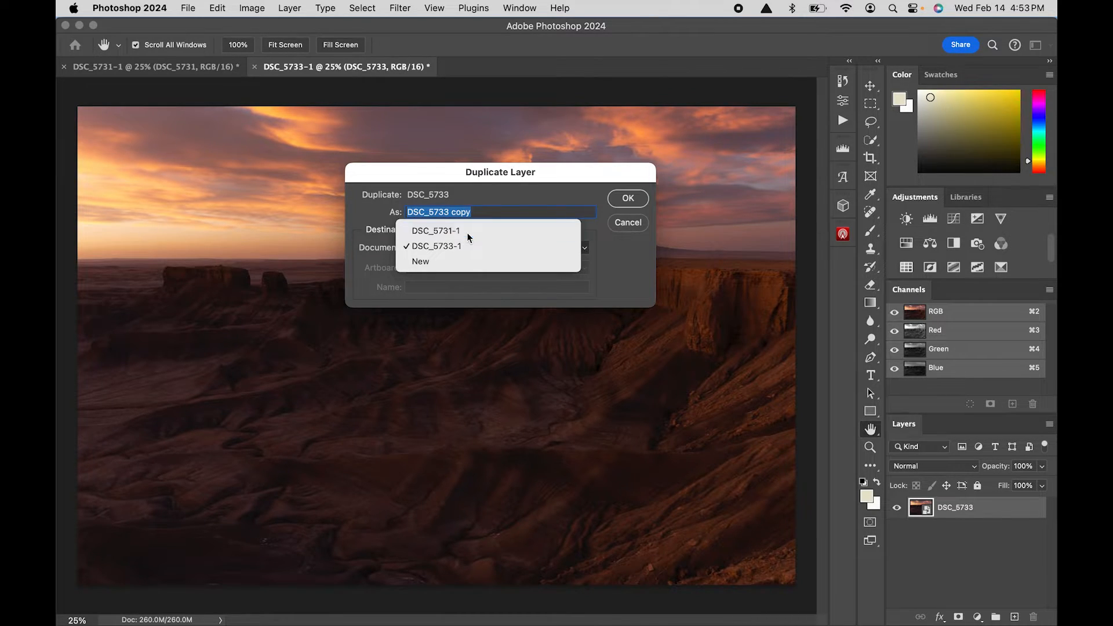
pyautogui.click(629, 202)
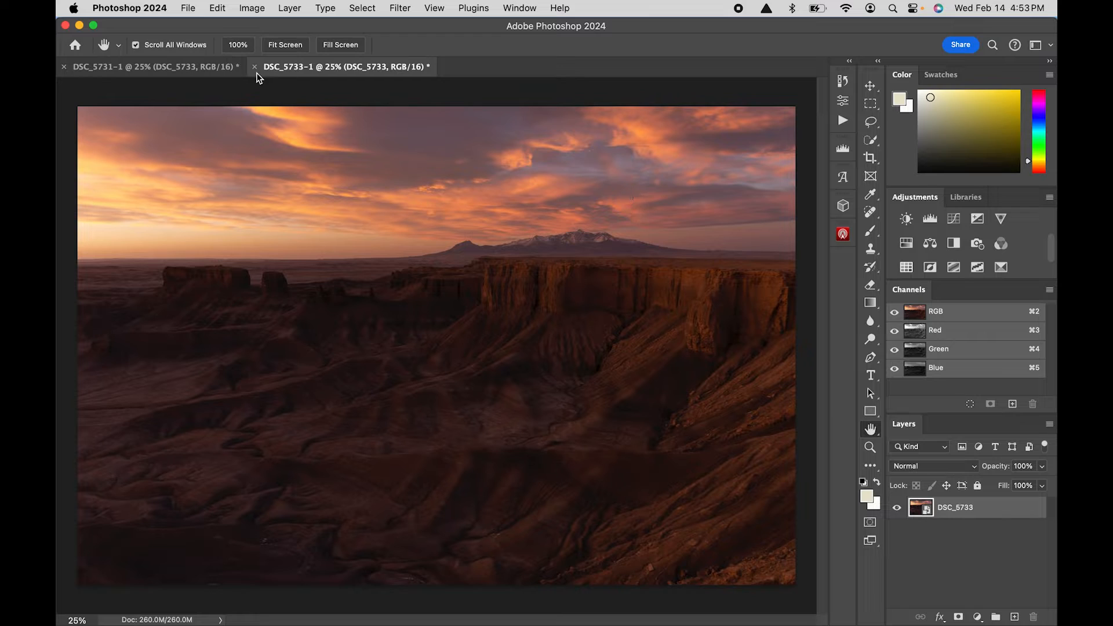
# - Compare the dark and bright exposures in the DSC_5731-1 document by hiding and reshowing the DSC_5733 layer
pyautogui.click(142, 70)
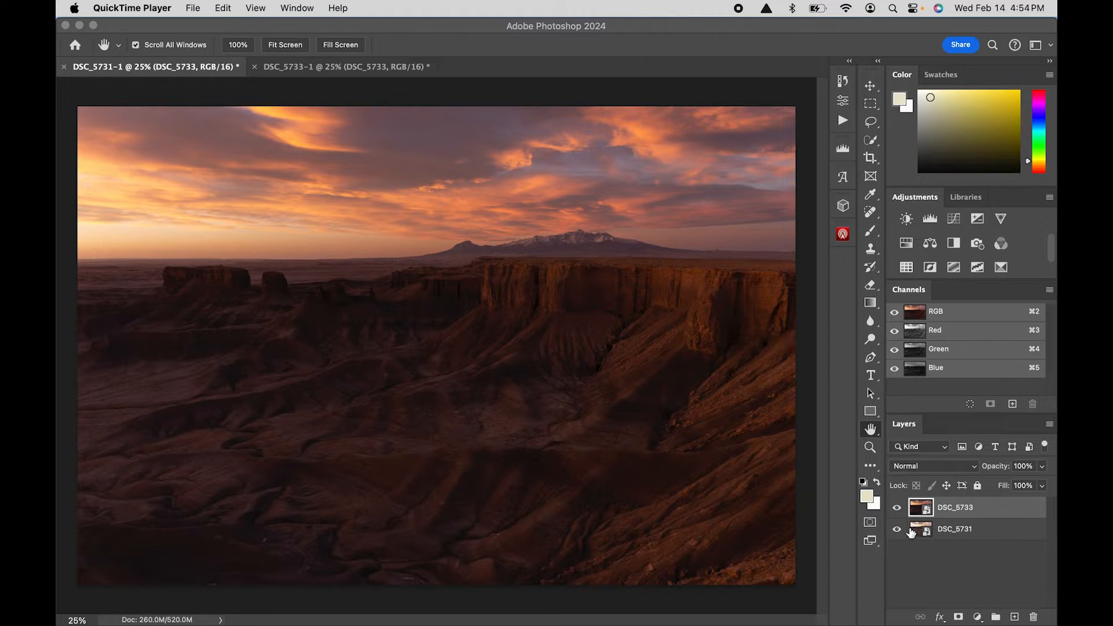
pyautogui.click(899, 510)
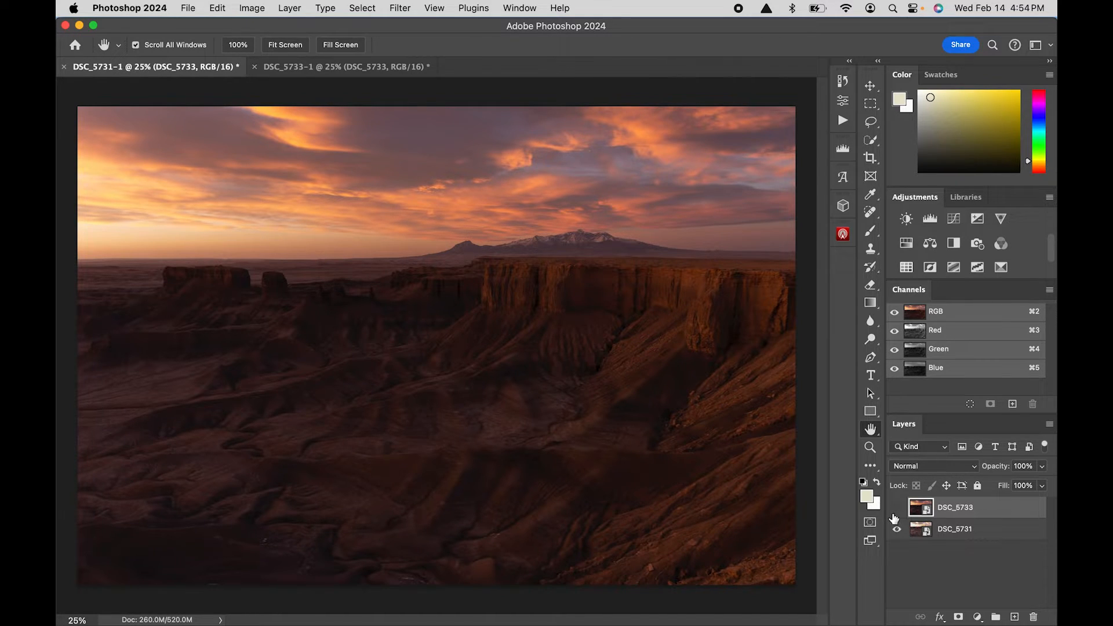
pyautogui.click(898, 510)
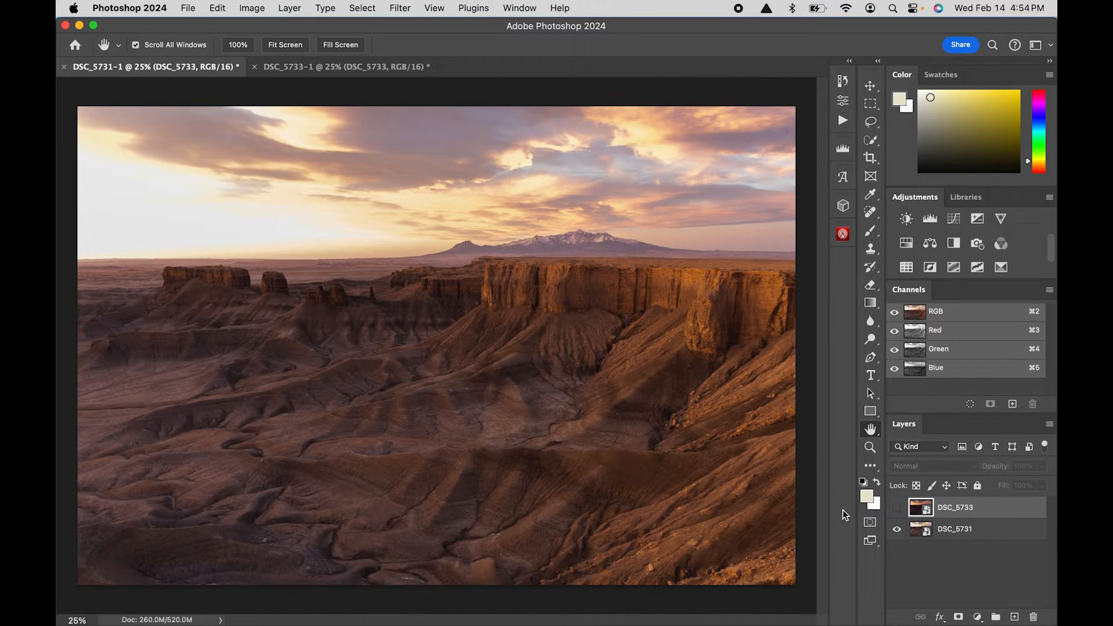
pyautogui.click(897, 510)
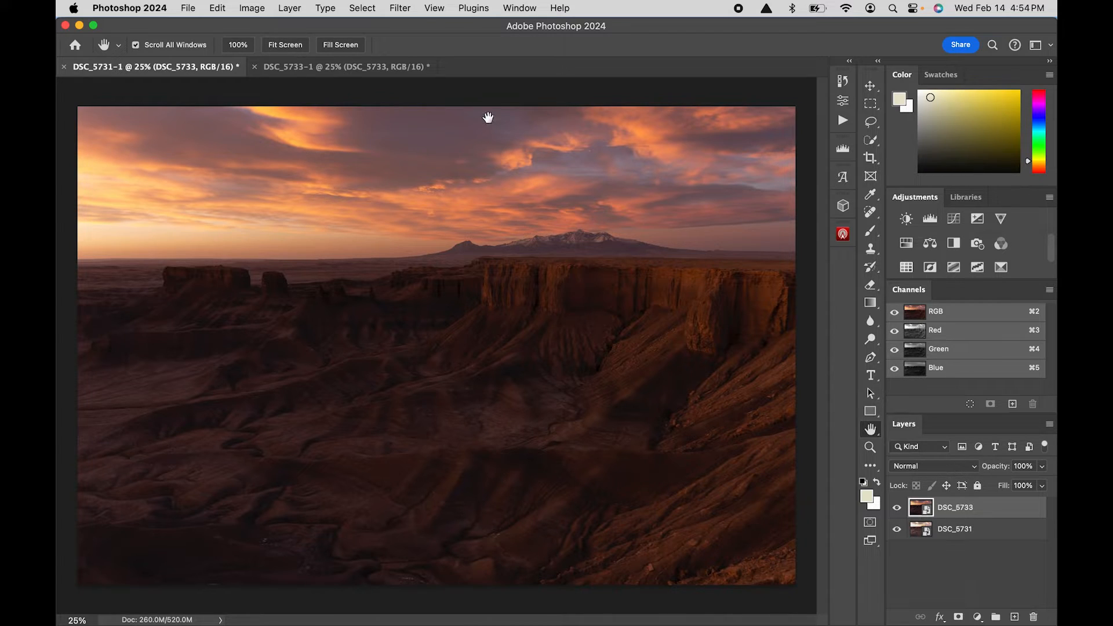
# - Create an automatic Sky selection from the DSC_5733 layer
pyautogui.click(364, 8)
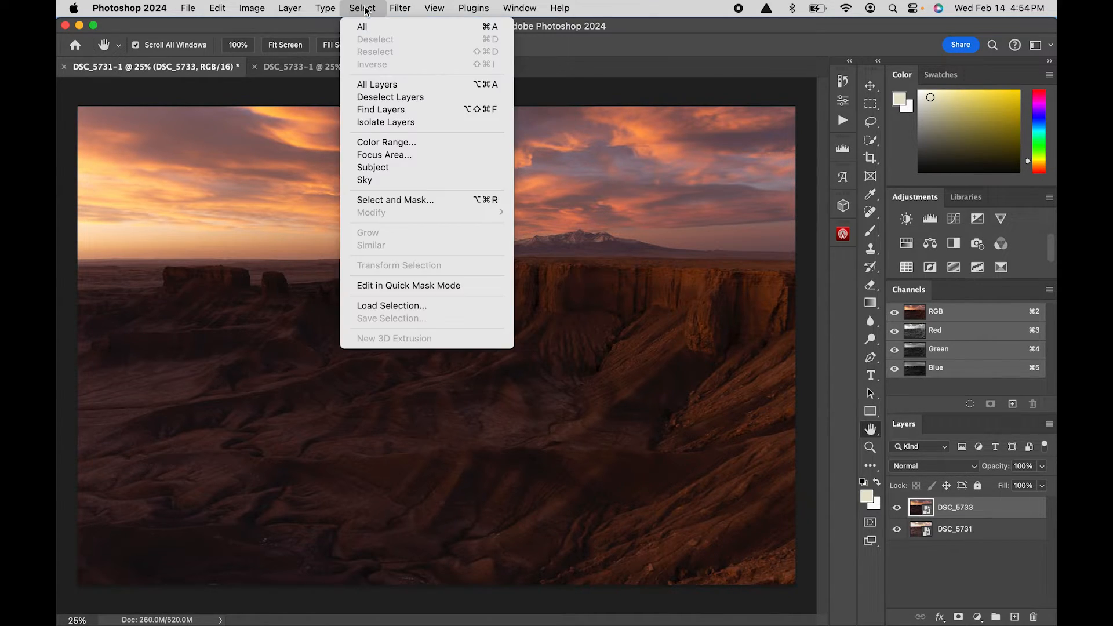
pyautogui.click(370, 180)
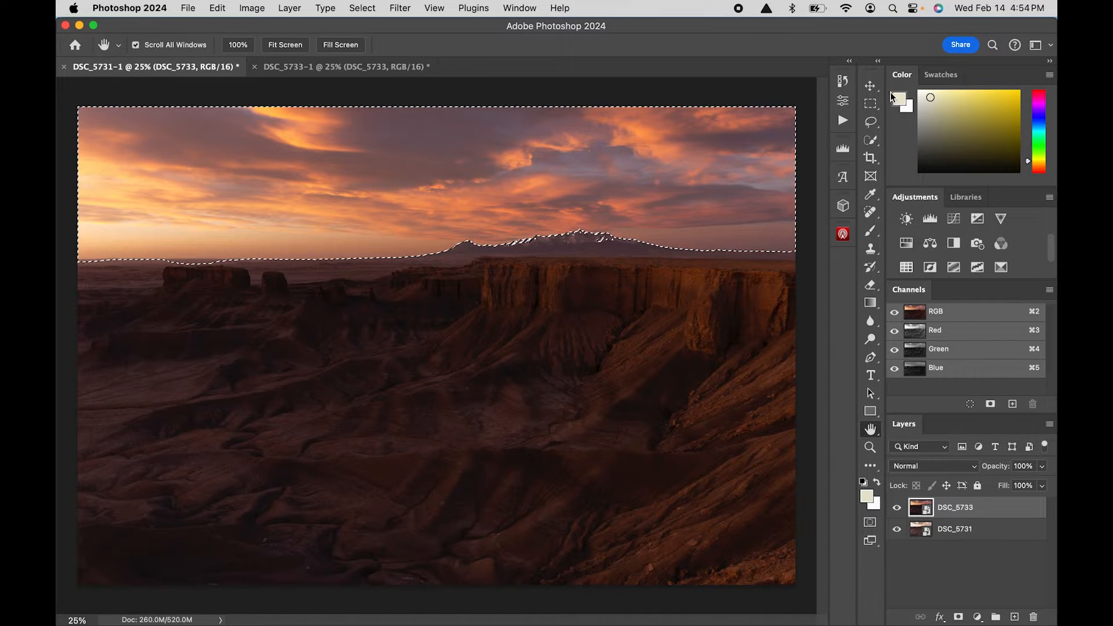
# - Subtract the distant land above the left buttes and along the left horizon from the sky selection with the Quick Selection Tool
pyautogui.click(873, 142)
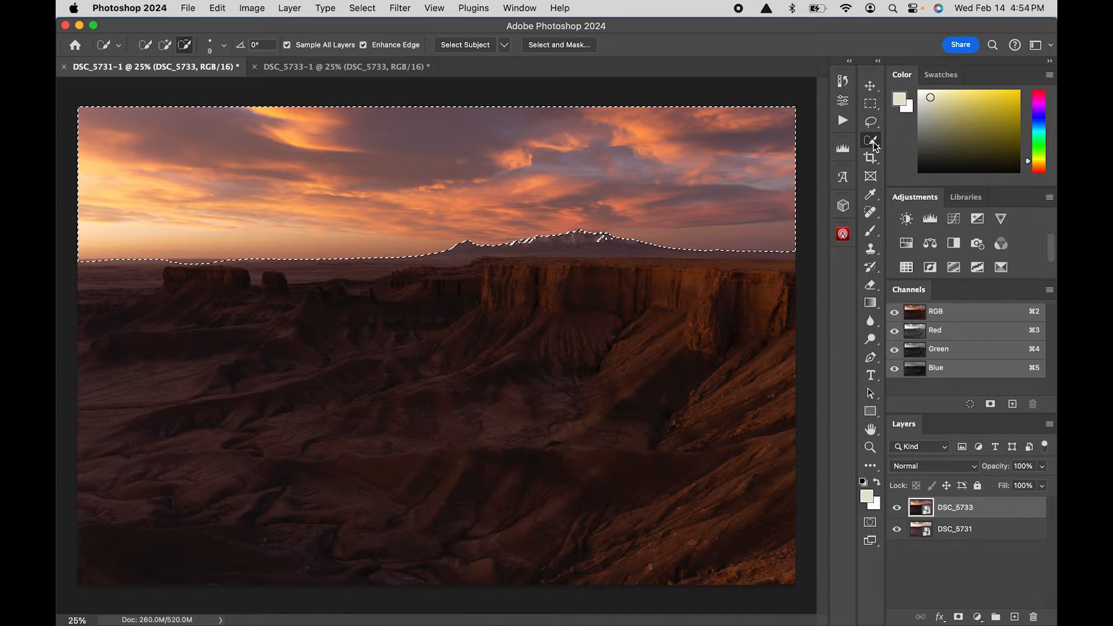
pyautogui.click(873, 142)
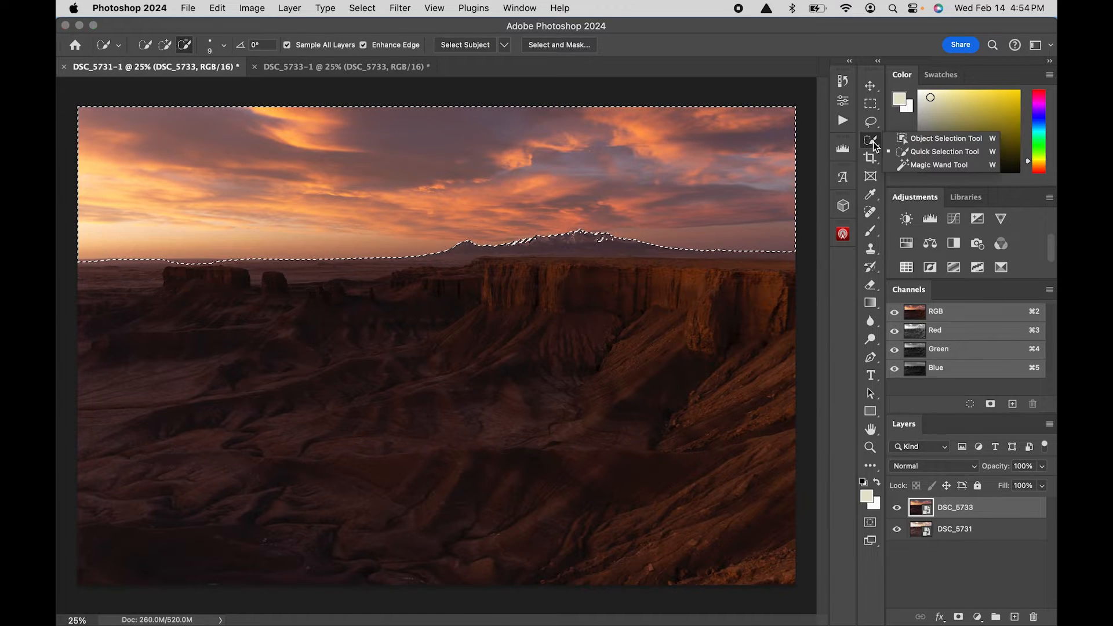
pyautogui.click(945, 152)
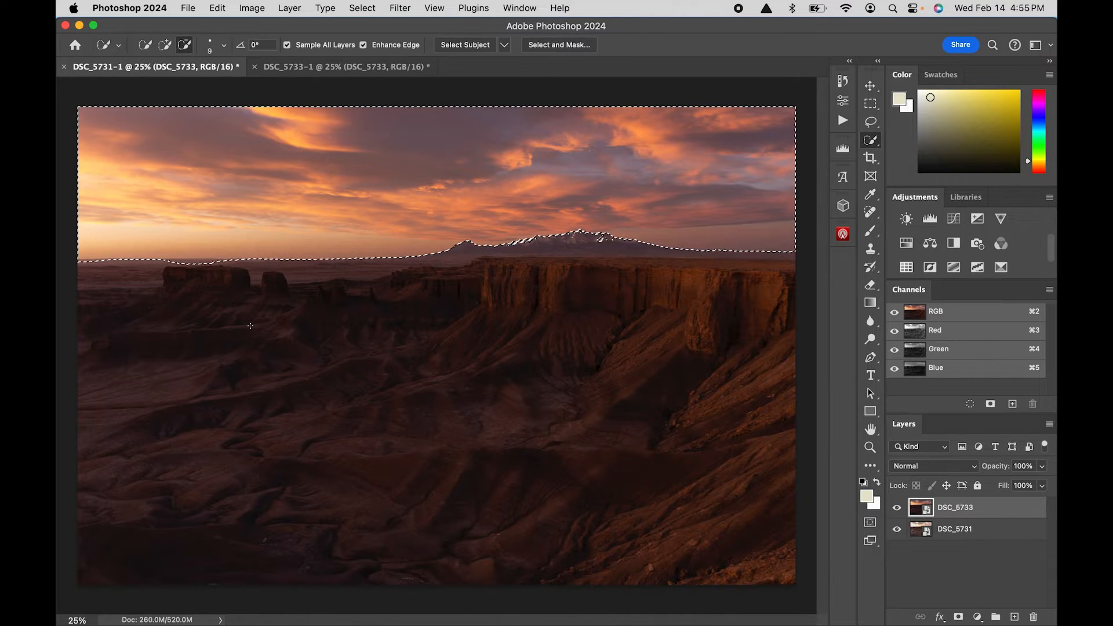
pyautogui.press('super+equal')
pyautogui.press('super+equal')
pyautogui.press('super+equal')
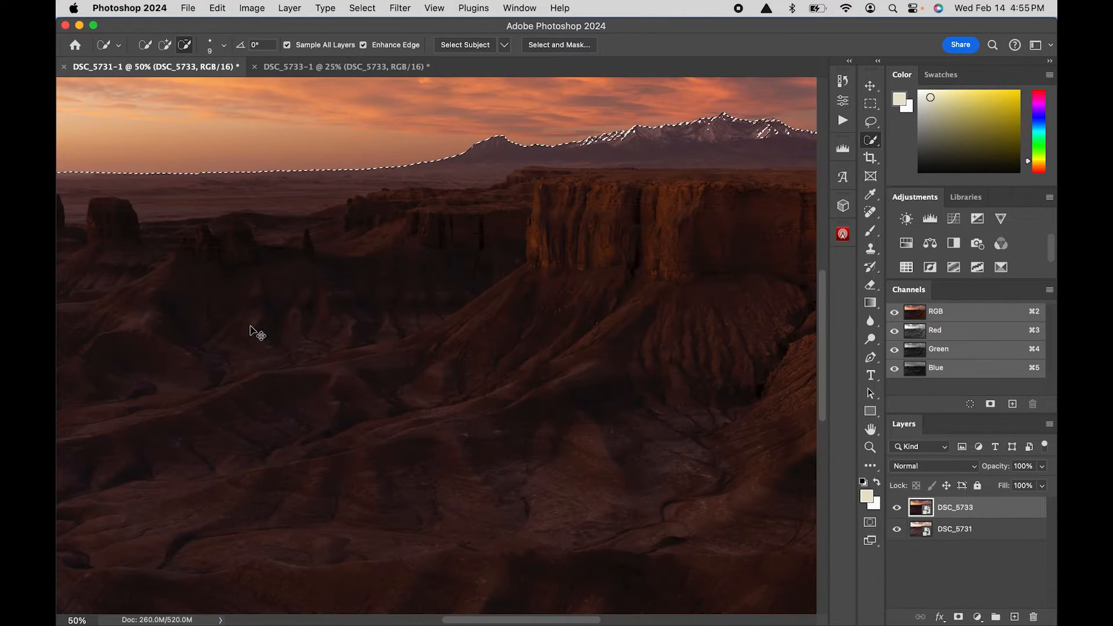
pyautogui.scroll(10, 251, 326)
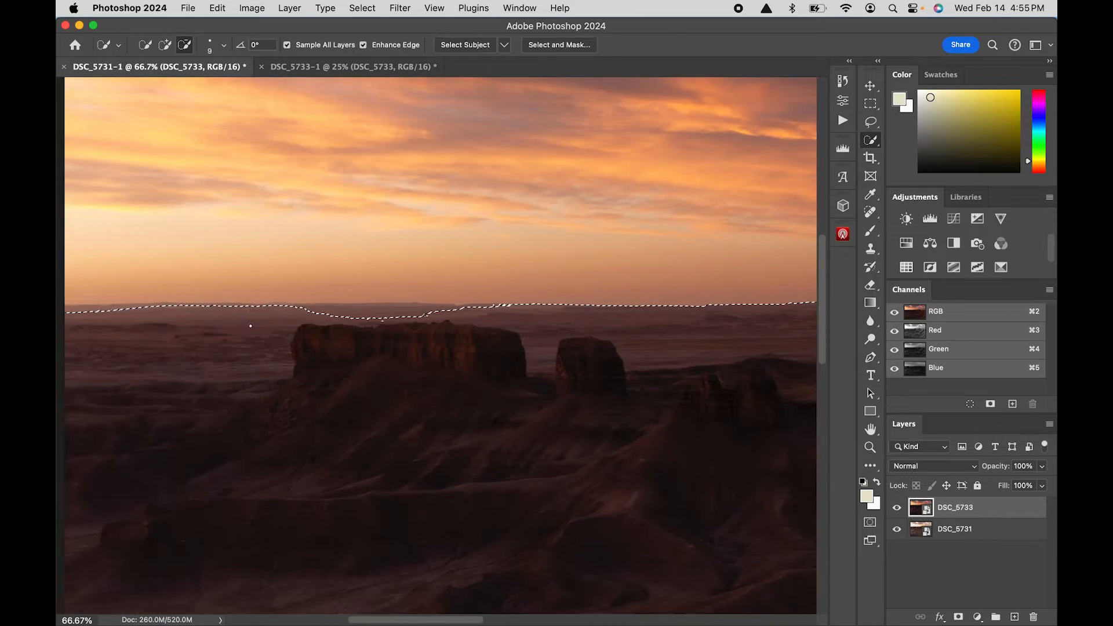
pyautogui.press('super+equal')
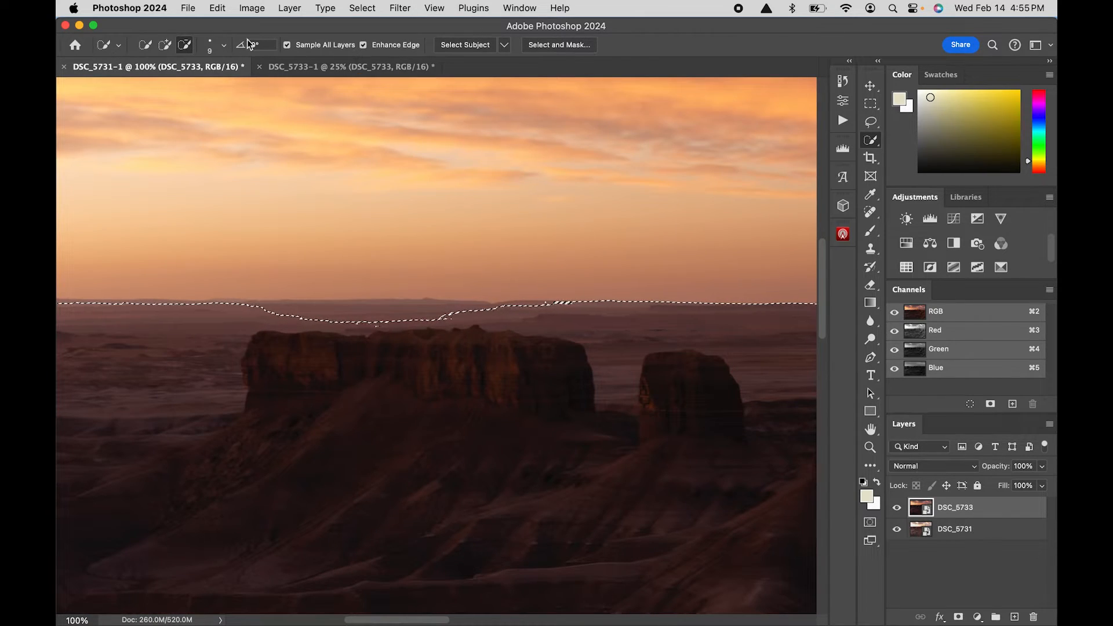
pyautogui.click(185, 45)
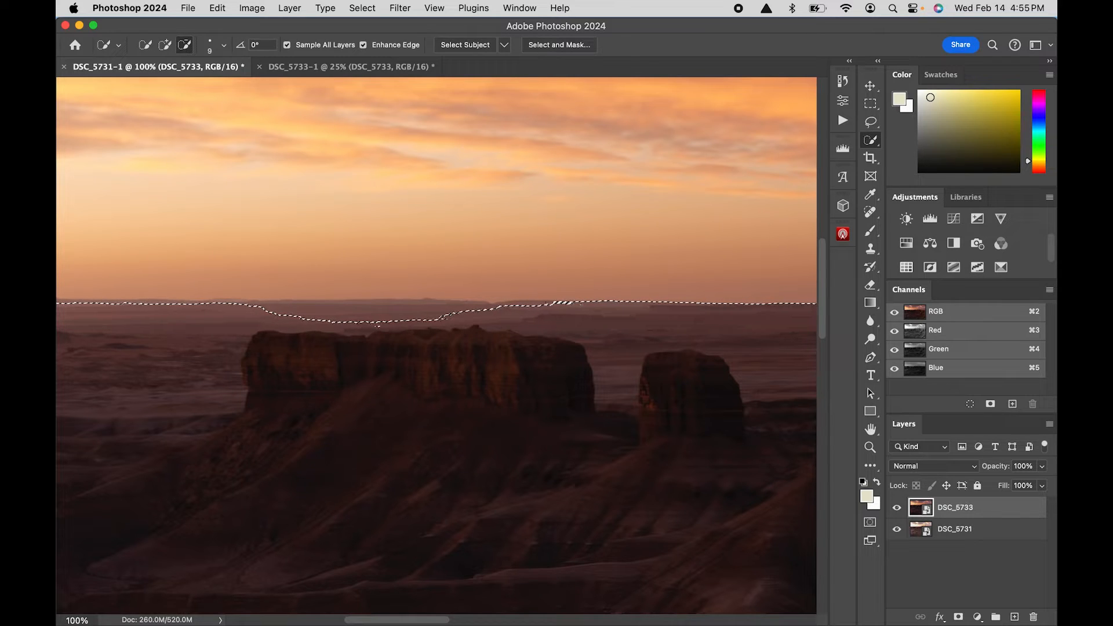
pyautogui.moveTo(567, 301); pyautogui.dragTo(260, 305)
pyautogui.hscroll(-5, 273, 333)
pyautogui.moveTo(356, 303); pyautogui.dragTo(107, 303)
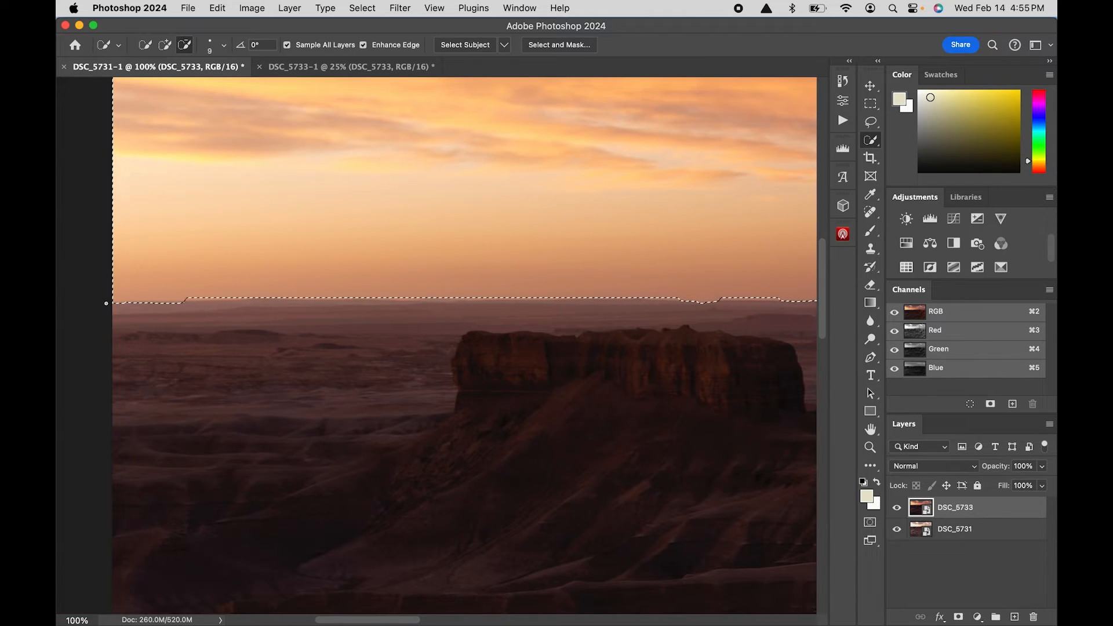
# - Enlarge the selection brush to 20 and subtract the snowy mountain range from the sky selection
pyautogui.hscroll(15, 564, 372)
pyautogui.press(']')
pyautogui.press(']')
pyautogui.moveTo(383, 261); pyautogui.dragTo(290, 280)
pyautogui.moveTo(667, 248); pyautogui.dragTo(656, 280)
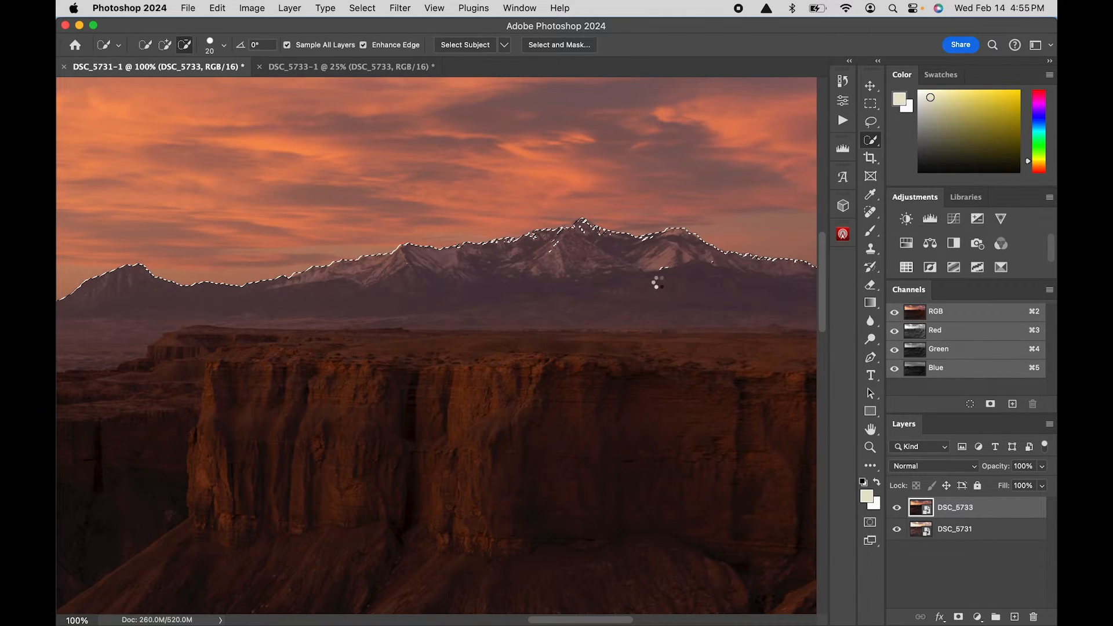
pyautogui.moveTo(676, 231); pyautogui.dragTo(557, 242)
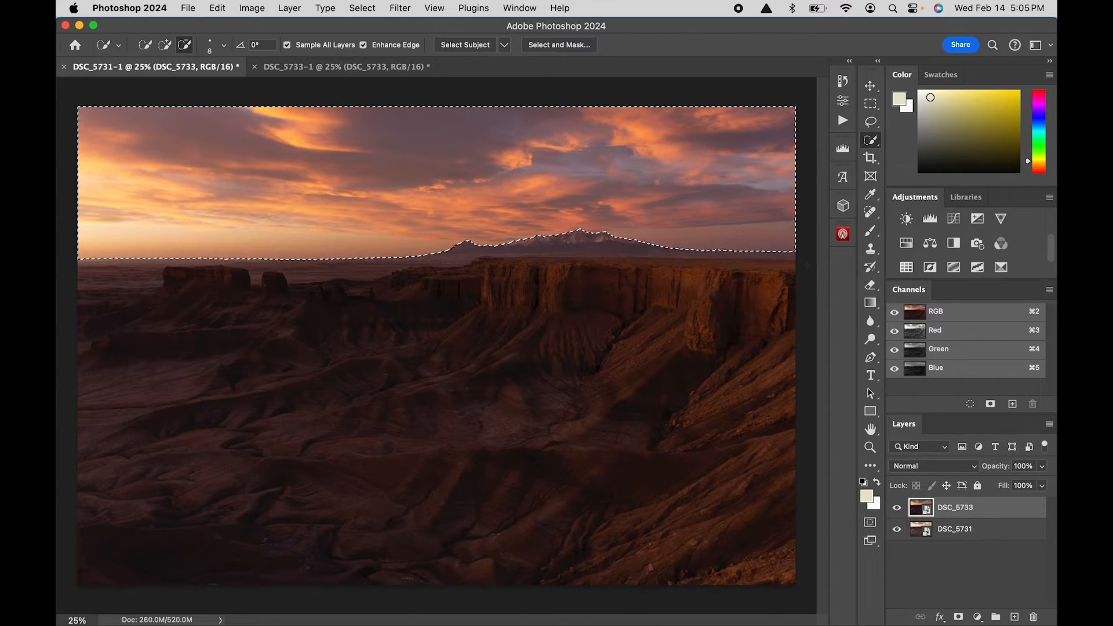
# - Save the sky selection as an alpha channel and check its mask before returning to the RGB composite
pyautogui.click(991, 406)
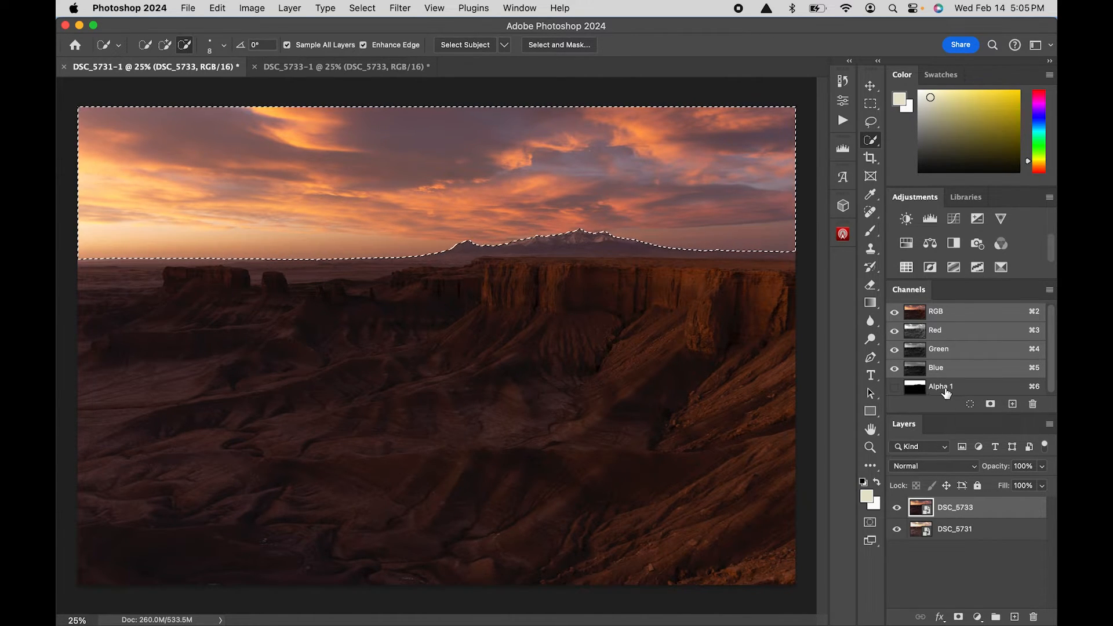
pyautogui.click(921, 387)
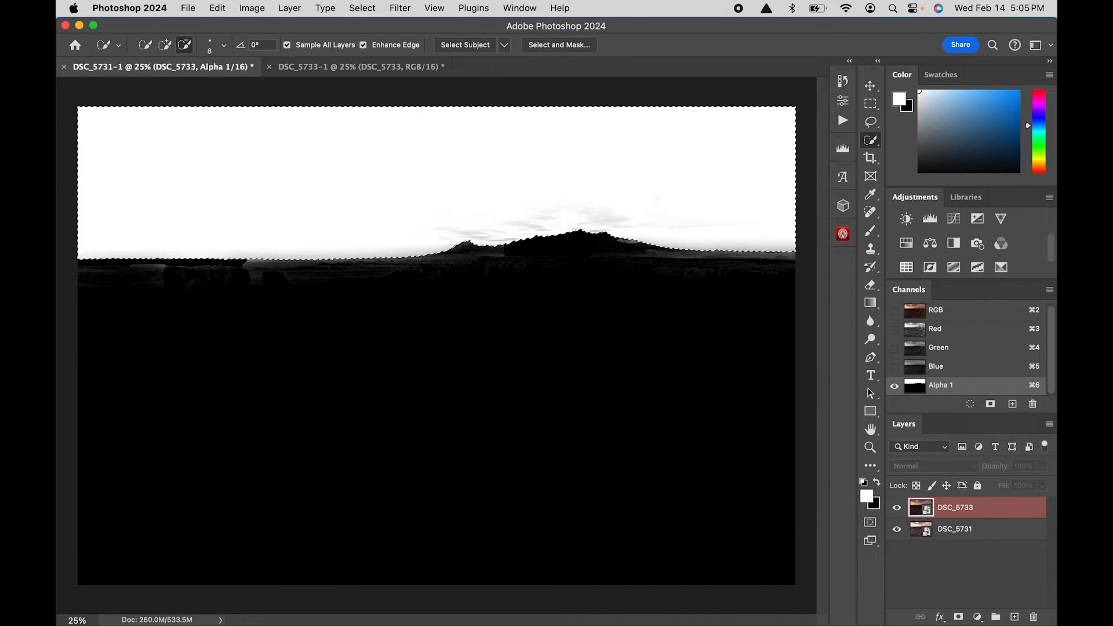
pyautogui.click(955, 312)
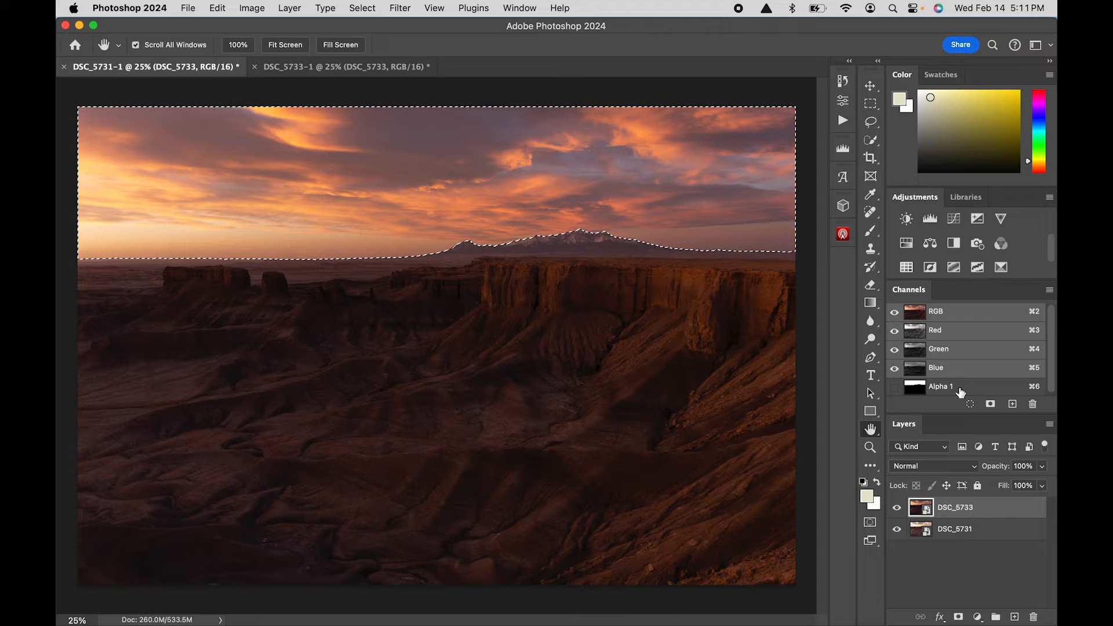
pyautogui.click(960, 389)
pyautogui.click(955, 314)
# - Invert the selection to cover the land and save it as a second alpha channel
pyautogui.click(356, 7)
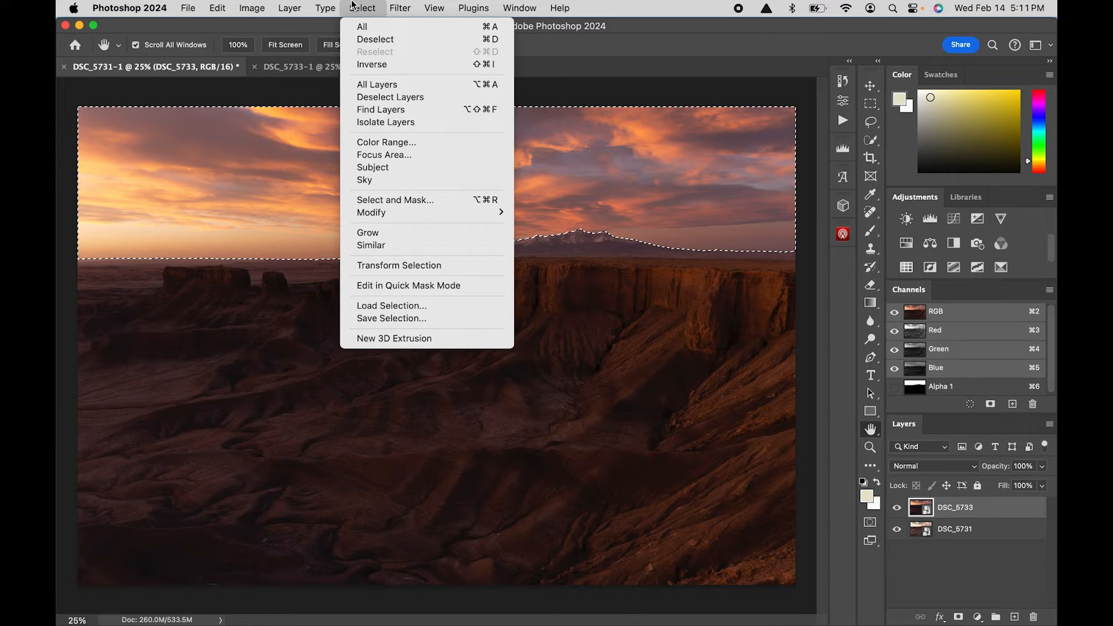
pyautogui.click(368, 65)
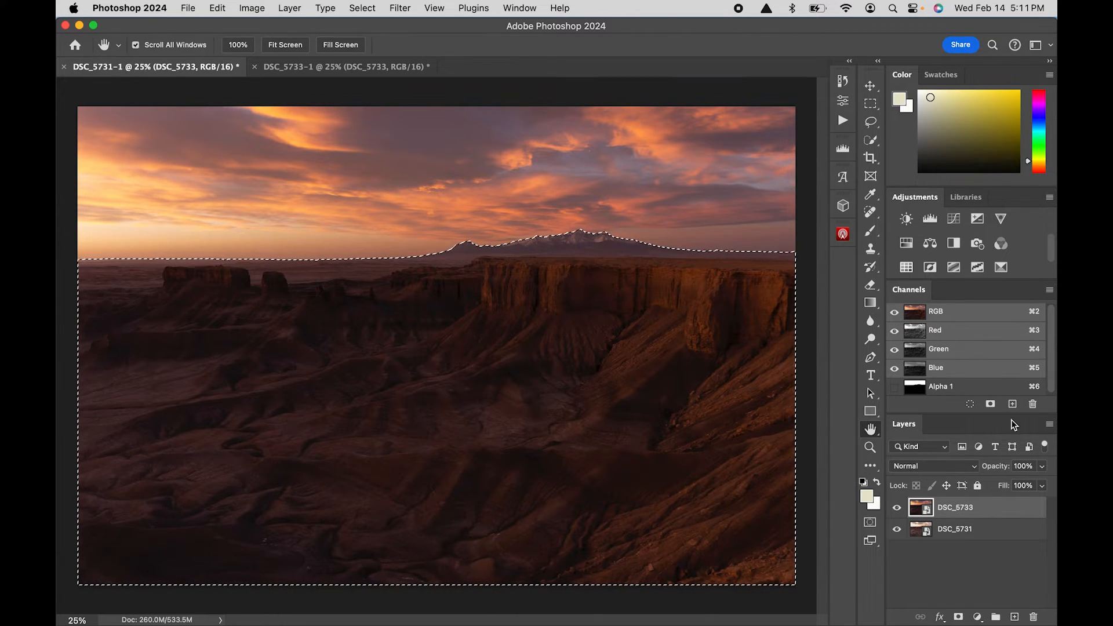
pyautogui.scroll(-1, 960, 373)
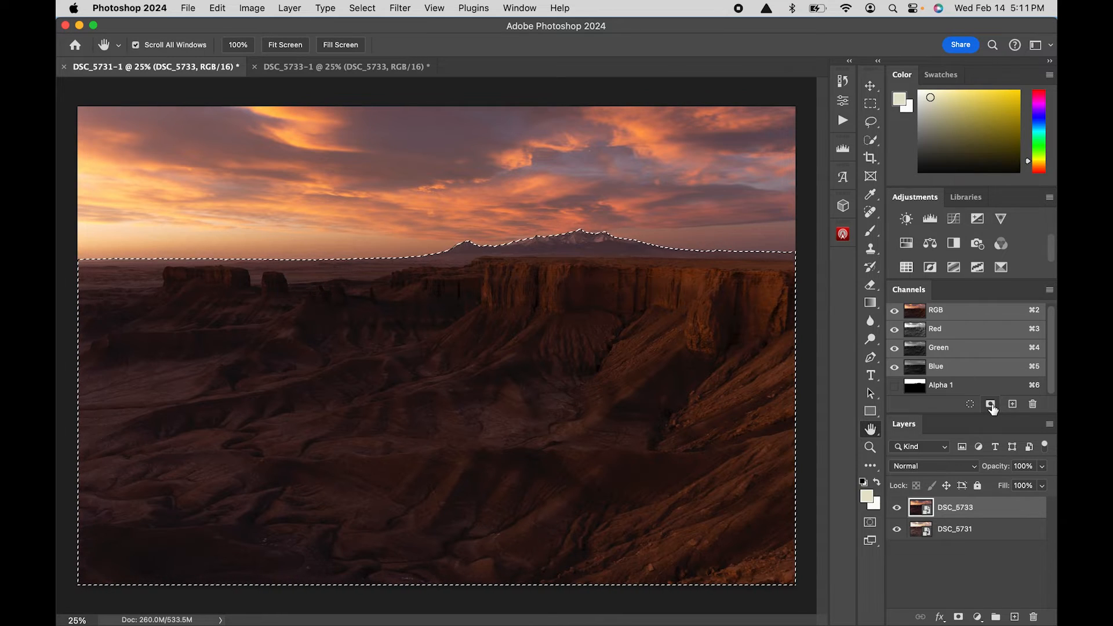
pyautogui.click(991, 405)
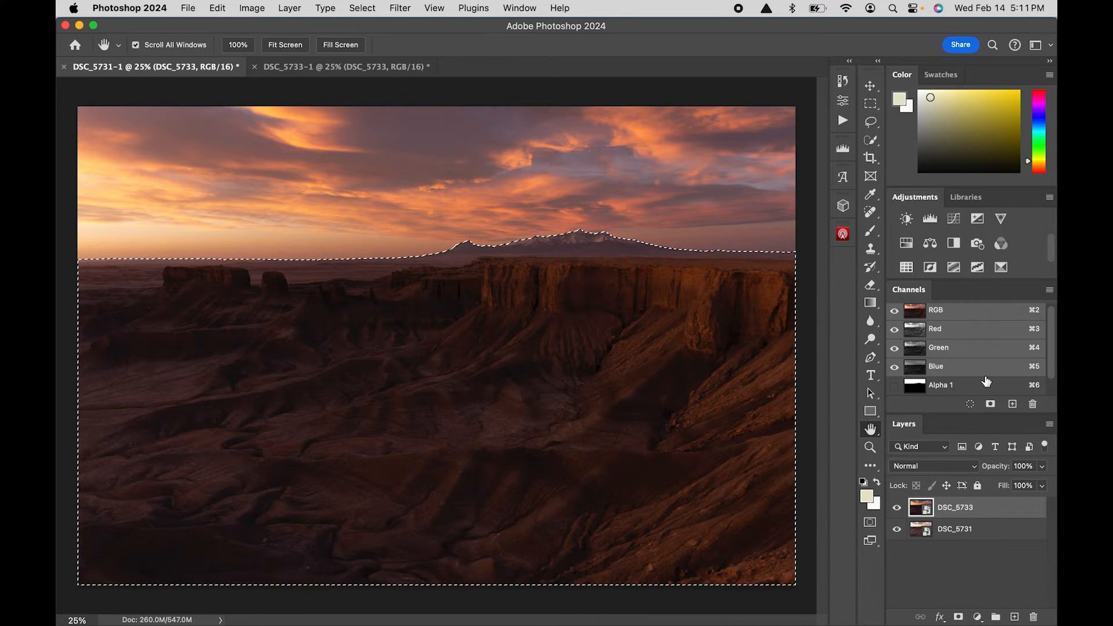
# - Display the saved sky and land alpha channels to inspect their masks
pyautogui.scroll(-1, 986, 381)
pyautogui.click(962, 367)
pyautogui.click(973, 384)
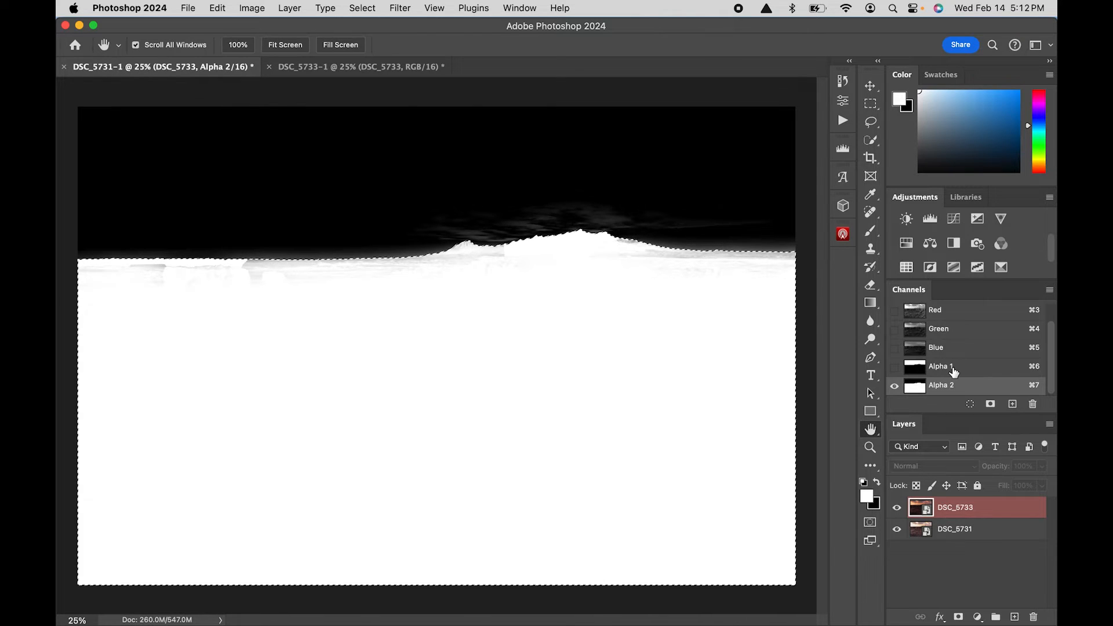
# - View the Alpha 1 sky mask and return to the RGB composite
pyautogui.click(954, 372)
pyautogui.scroll(1, 945, 353)
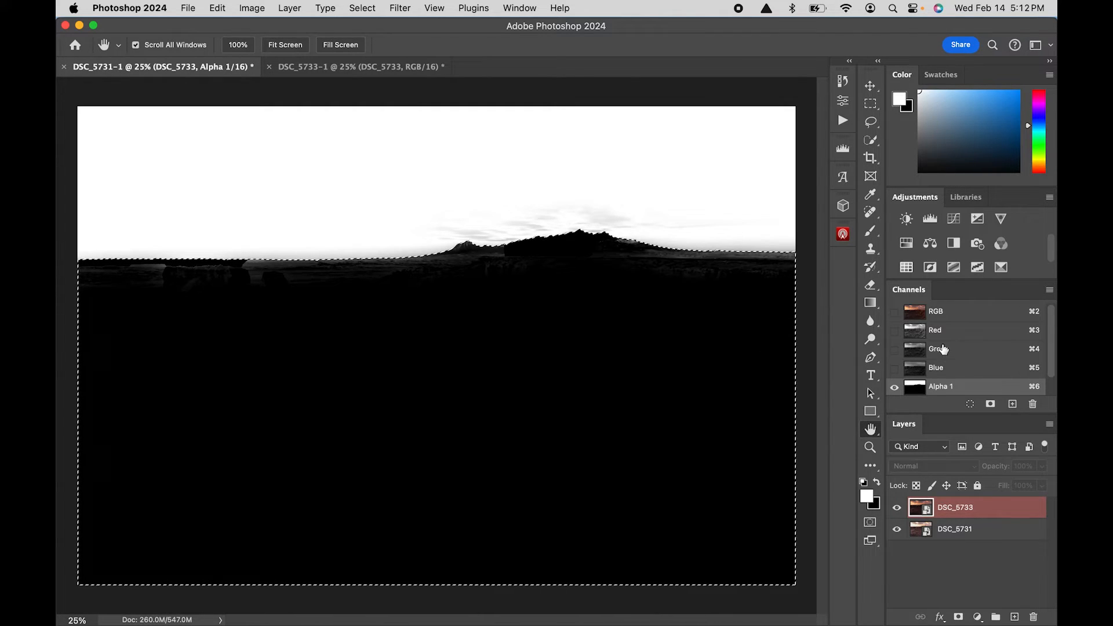
pyautogui.click(952, 313)
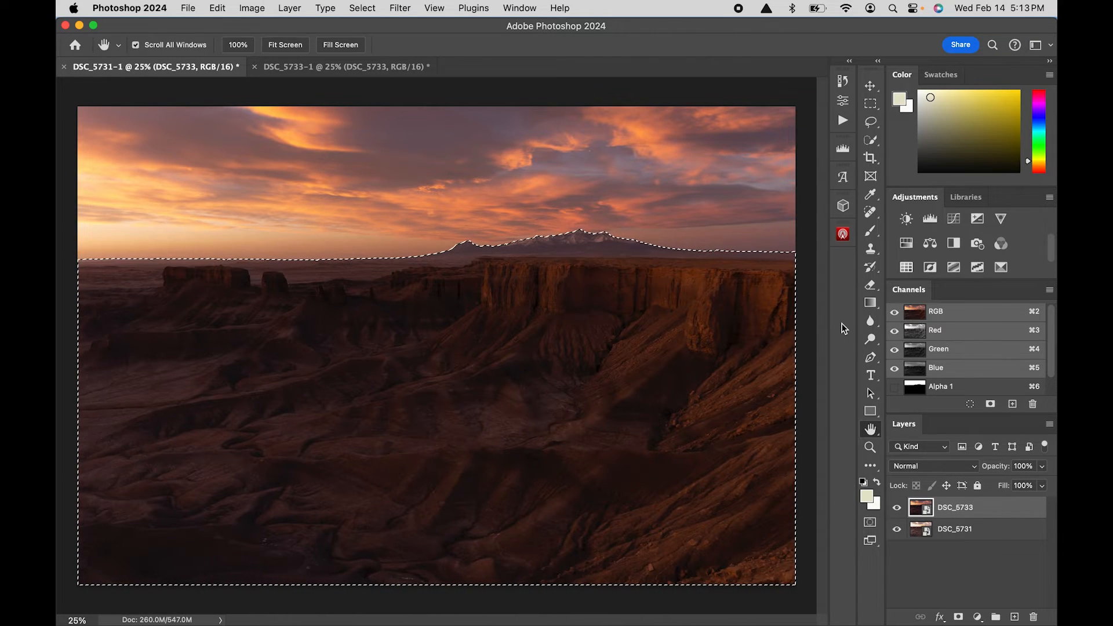
# - Load the Alpha 1 sky channel as a selection and apply it as a layer mask on DSC_5733
pyautogui.keyDown('super'); pyautogui.click(954, 390); pyautogui.keyUp('super')
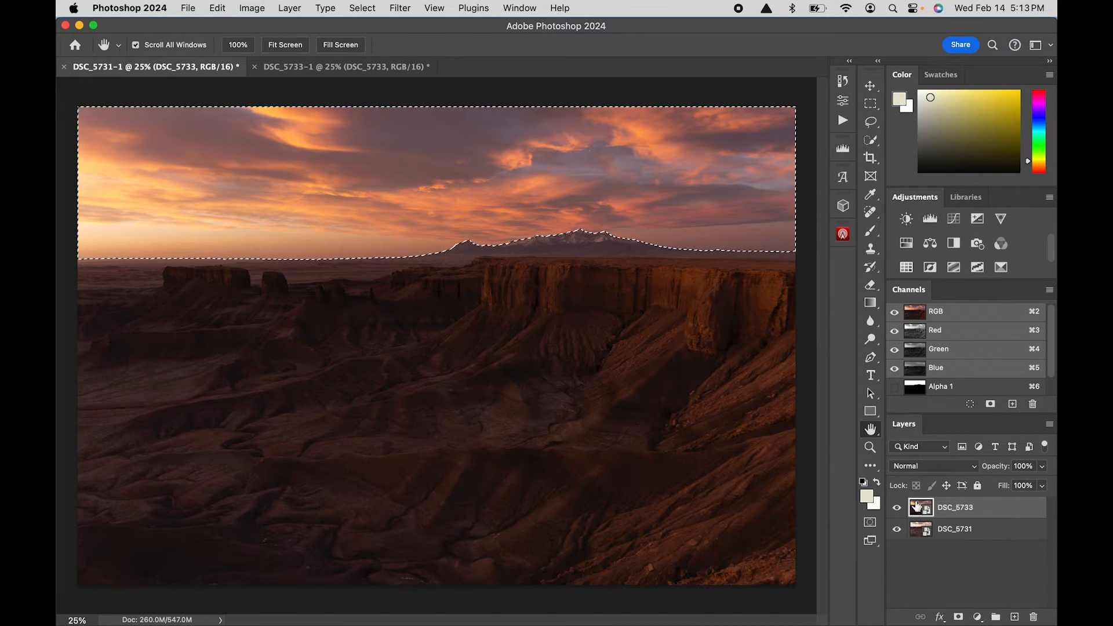
pyautogui.click(959, 619)
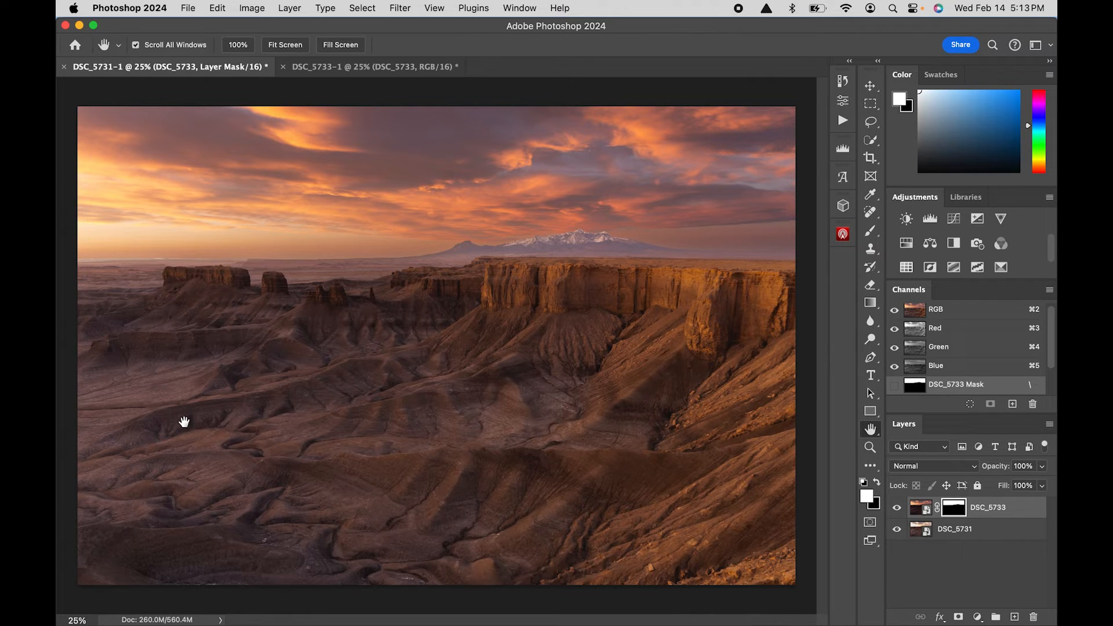
pyautogui.press('super+z')
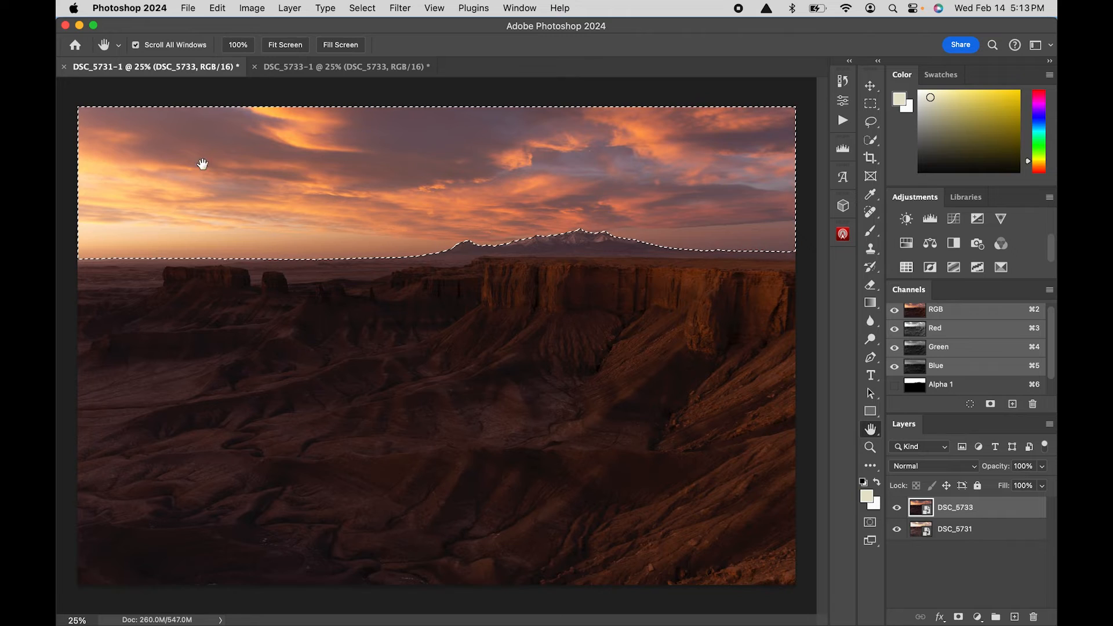
pyautogui.click(959, 618)
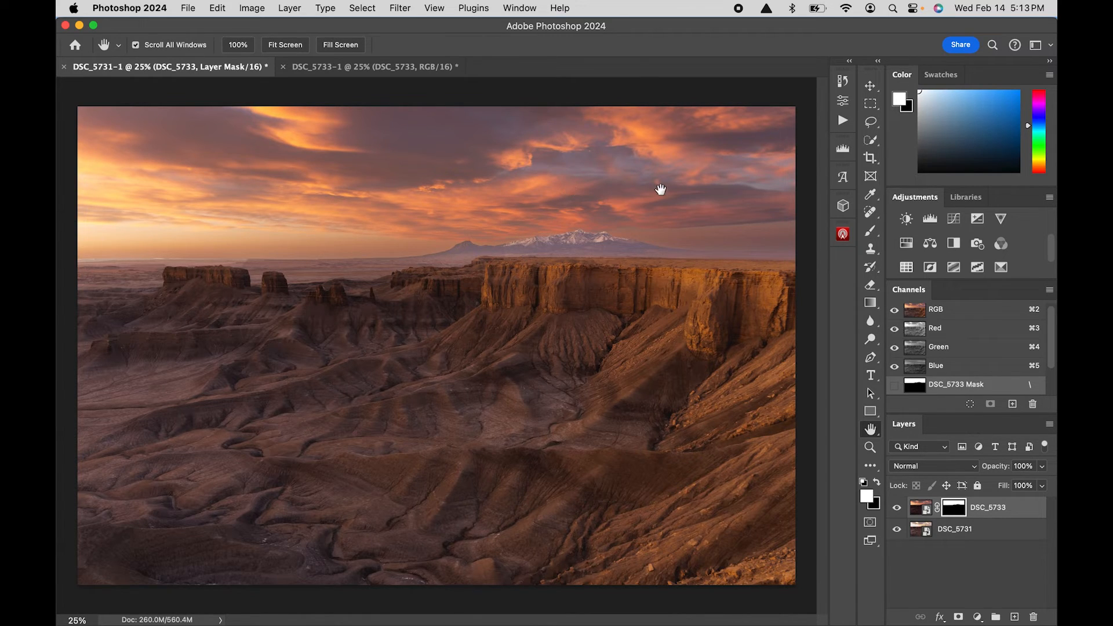
# - Inspect the Alpha 2 land mask and restore the RGB composite view
pyautogui.scroll(-2, 971, 347)
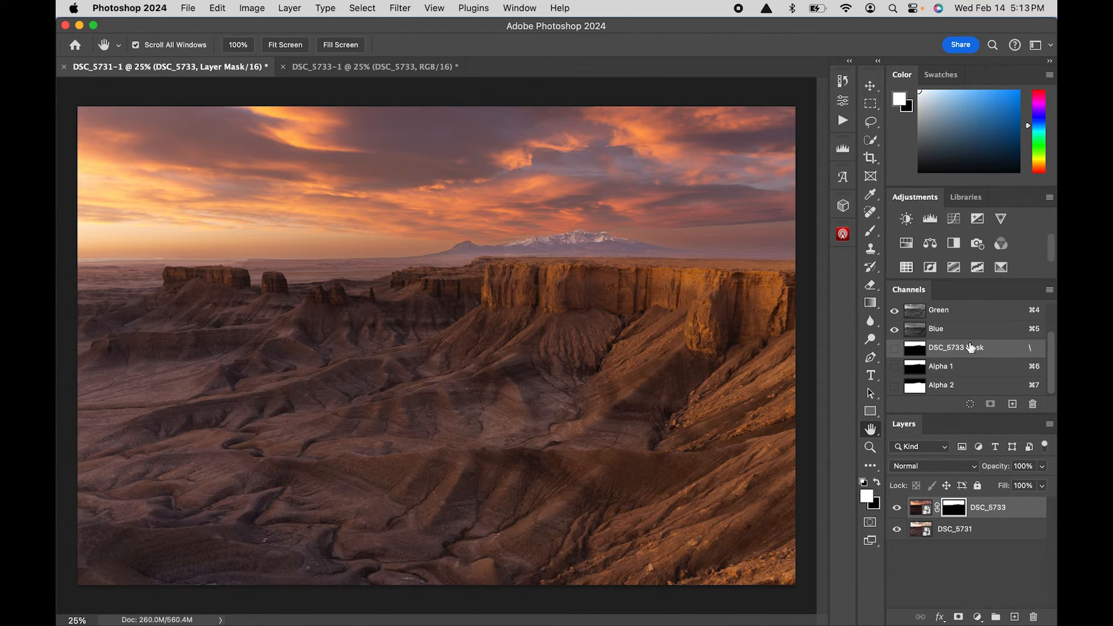
pyautogui.click(947, 387)
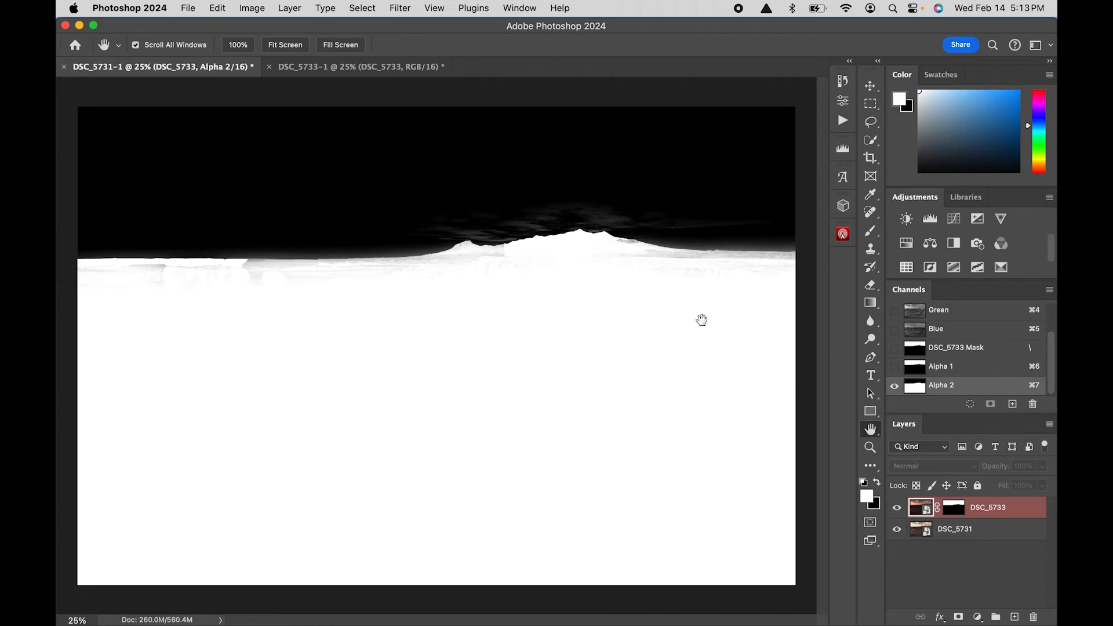
pyautogui.scroll(2, 968, 350)
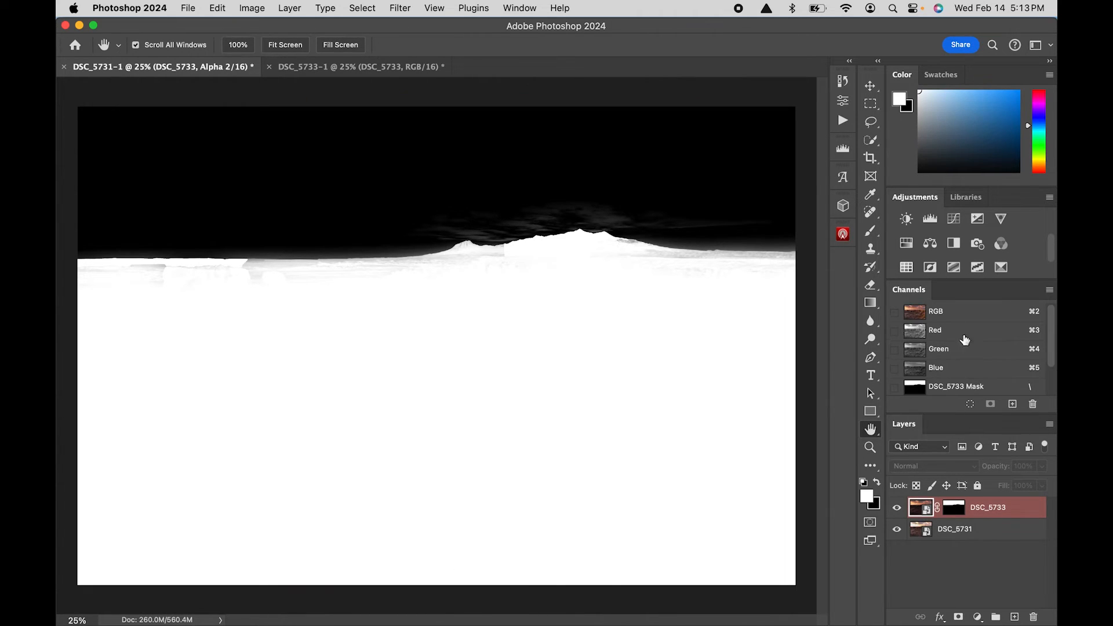
pyautogui.click(938, 303)
# - Load the Alpha 2 land channel as a selection
pyautogui.scroll(-2, 956, 378)
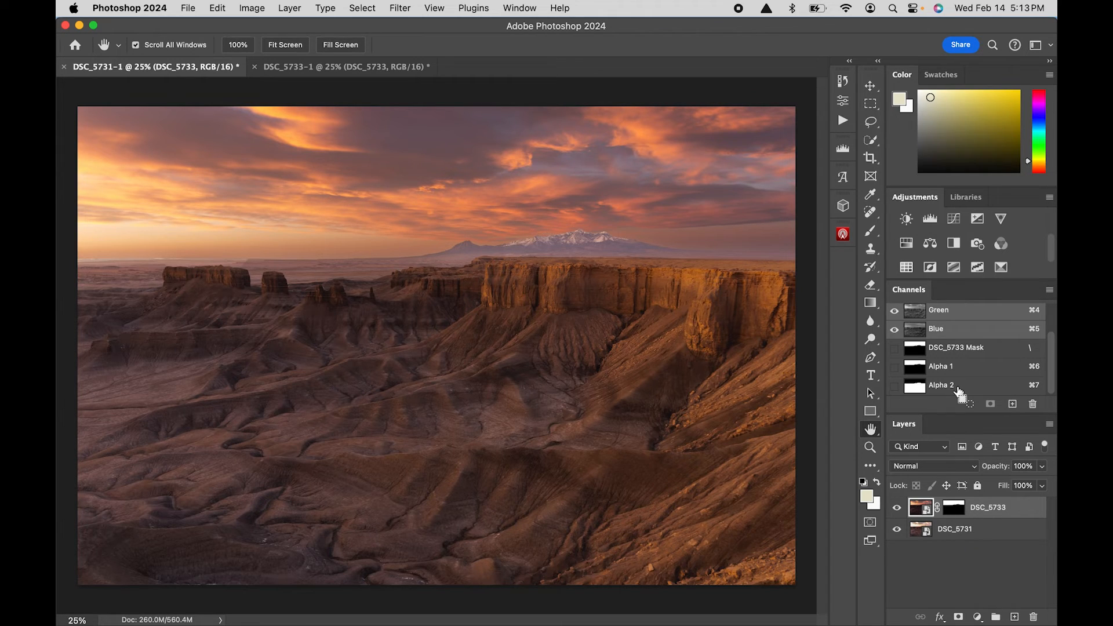
pyautogui.keyDown('super'); pyautogui.click(951, 385); pyautogui.keyUp('super')
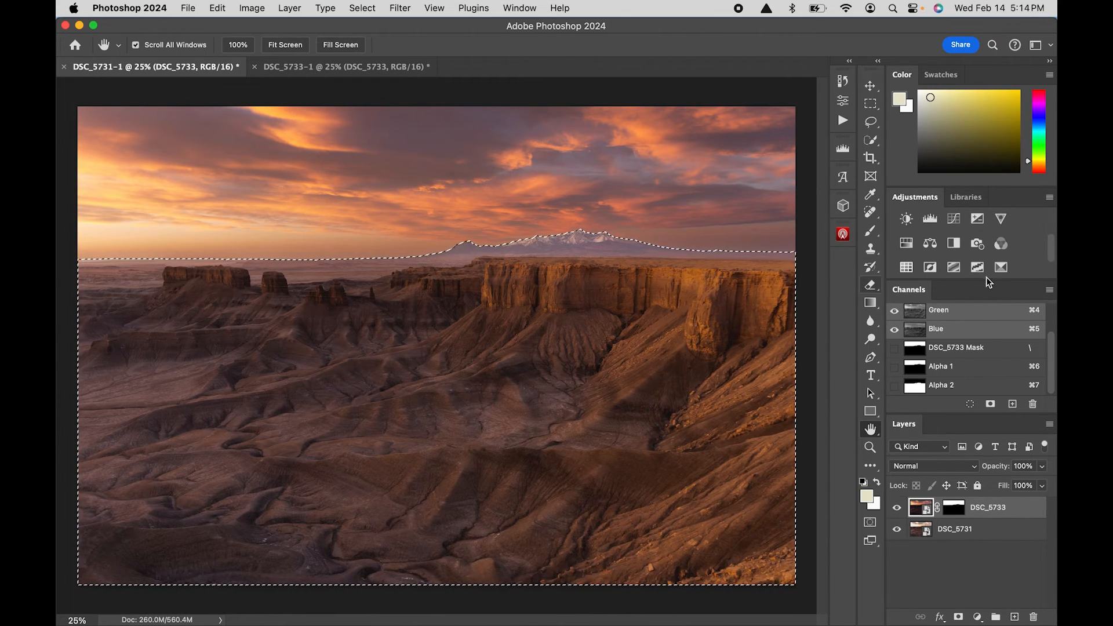
pyautogui.moveTo(947, 393); pyautogui.dragTo(960, 388)
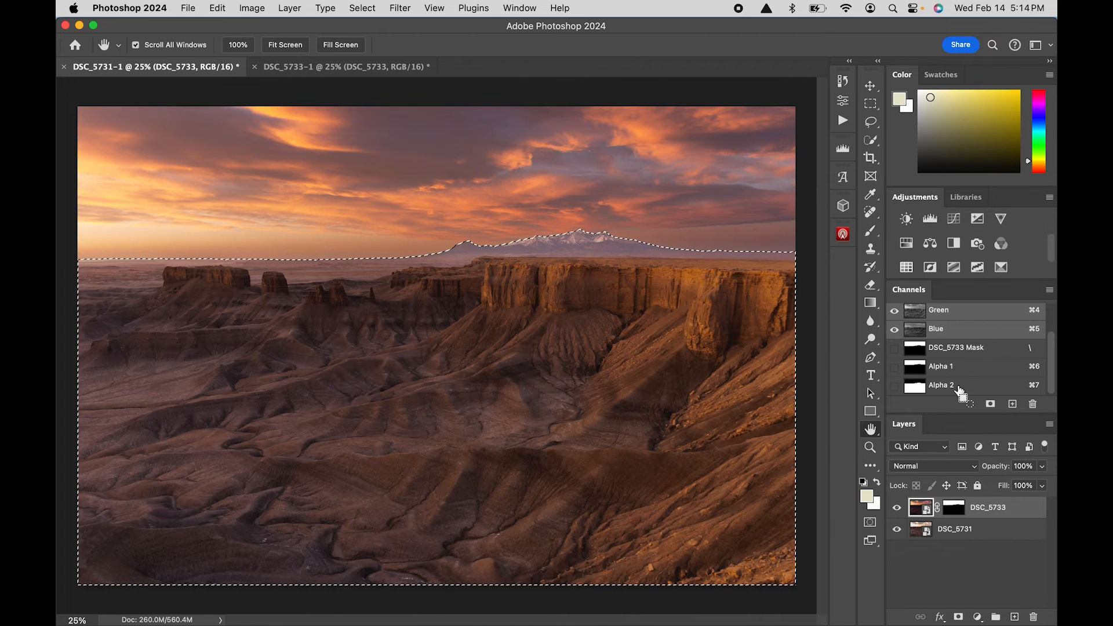
pyautogui.press('super+d')
# - Add a Curves adjustment layer masked to the land and darken its midtones with a point at input 114, output 91
pyautogui.click(955, 224)
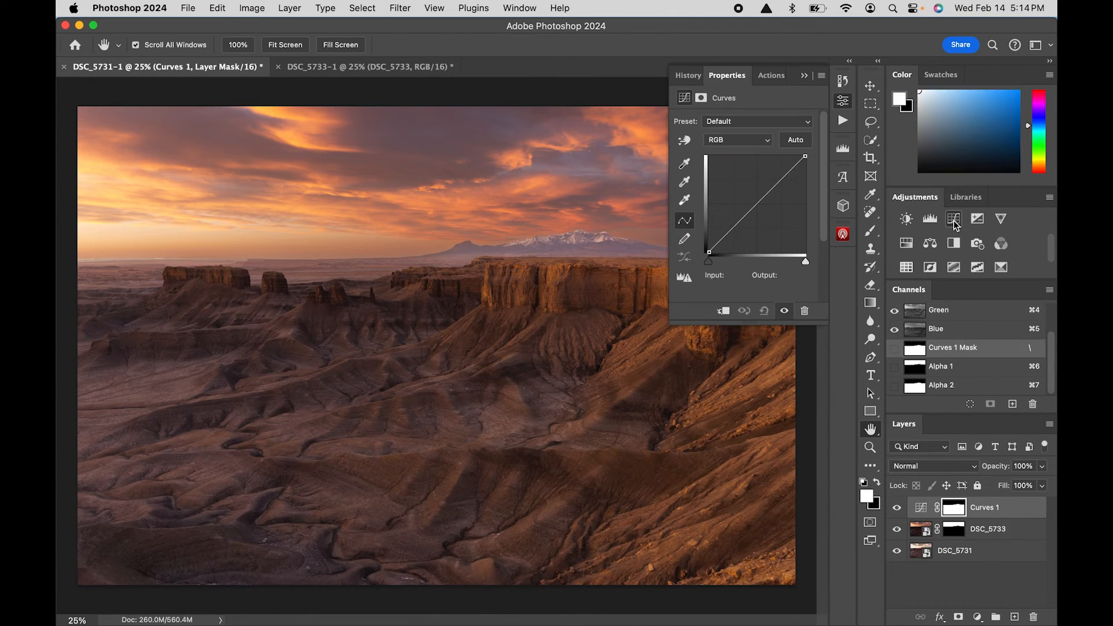
pyautogui.click(749, 215)
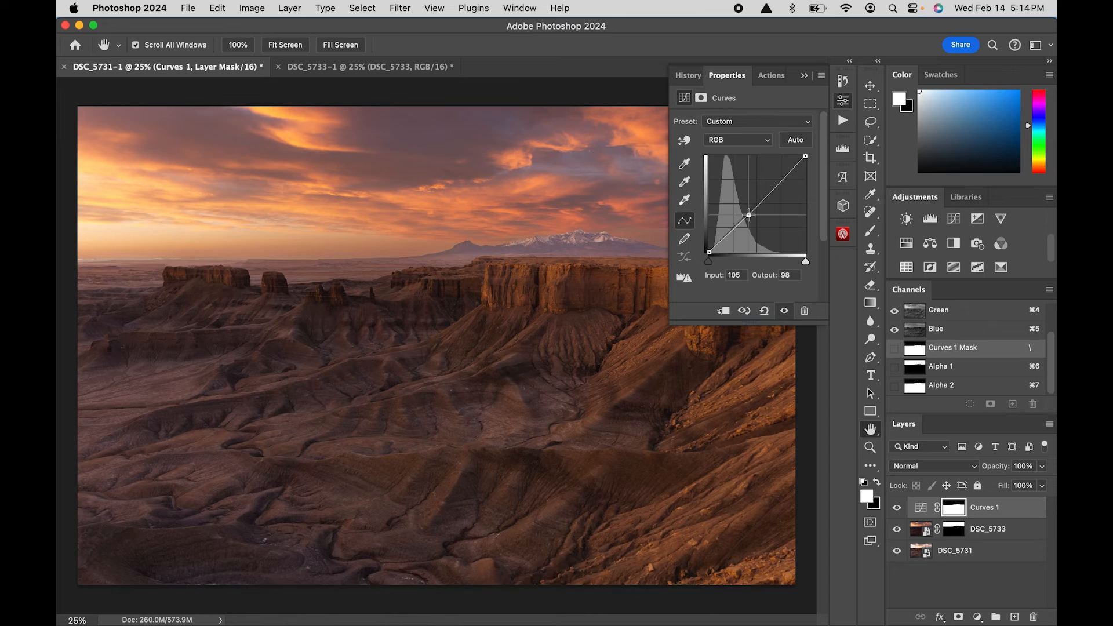
pyautogui.moveTo(749, 215); pyautogui.dragTo(753, 218)
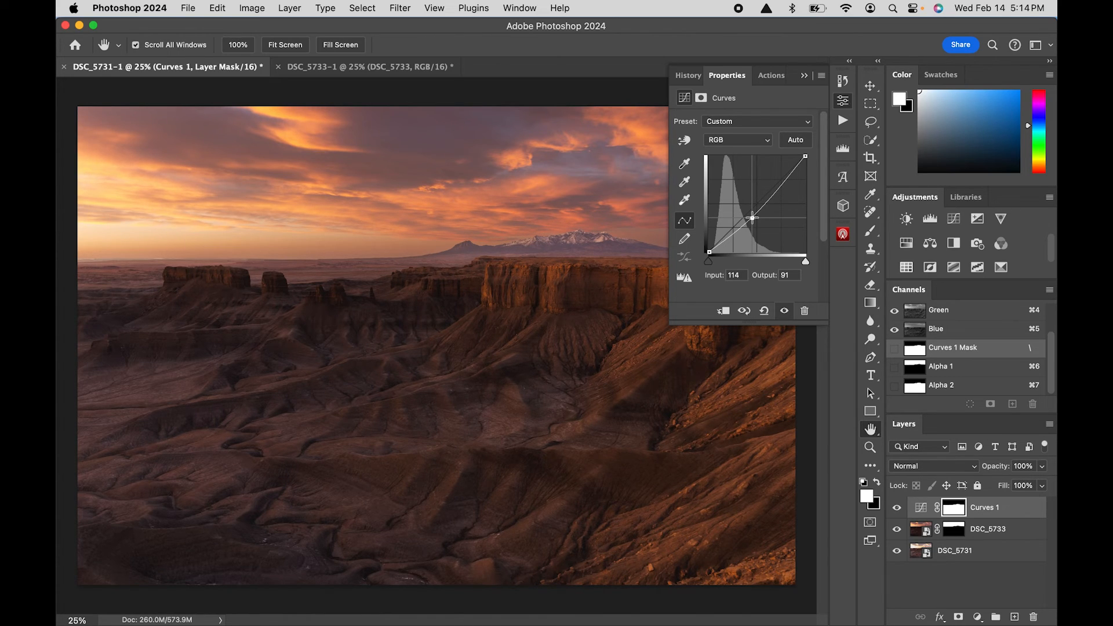
# - Toggle the Curves adjustment's visibility to compare the land before and after, and collapse its properties
pyautogui.click(785, 311)
pyautogui.click(785, 311)
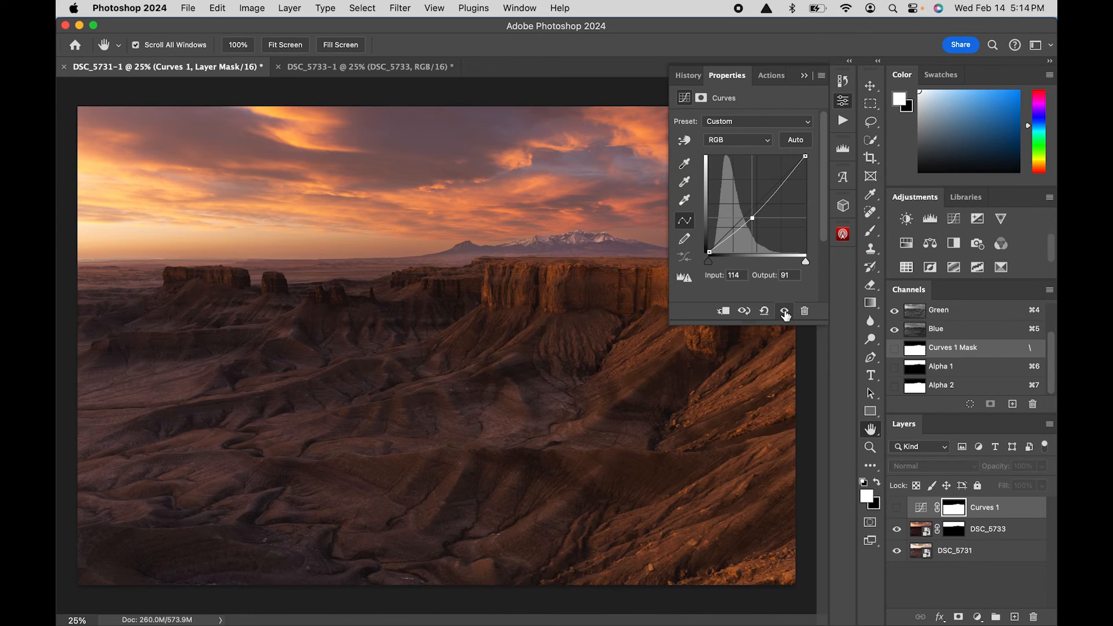
pyautogui.click(785, 312)
pyautogui.click(784, 311)
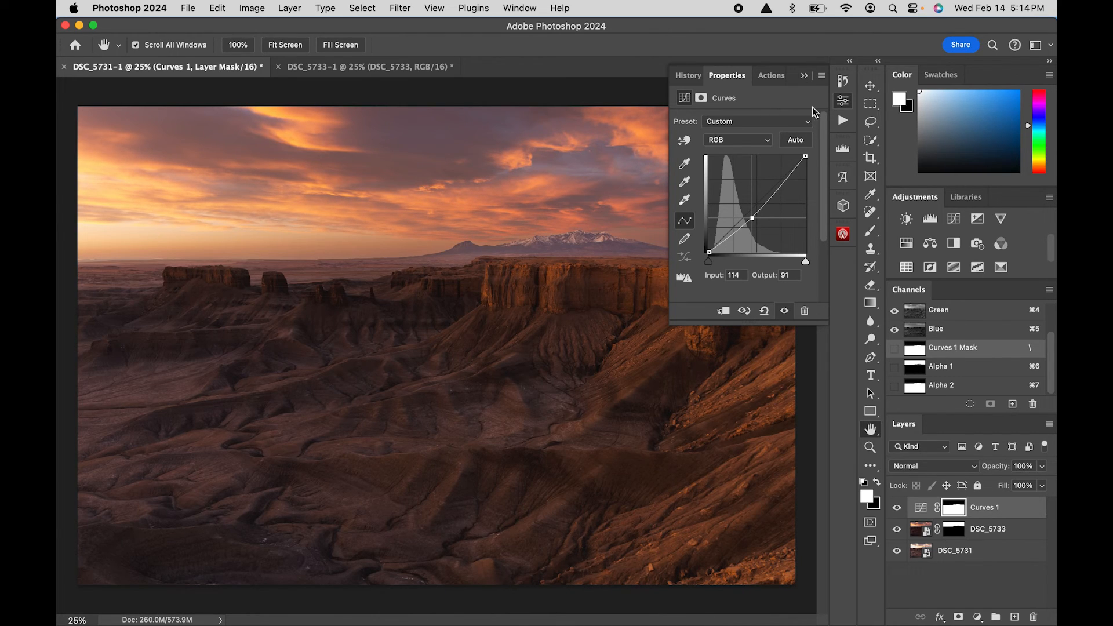
pyautogui.click(805, 76)
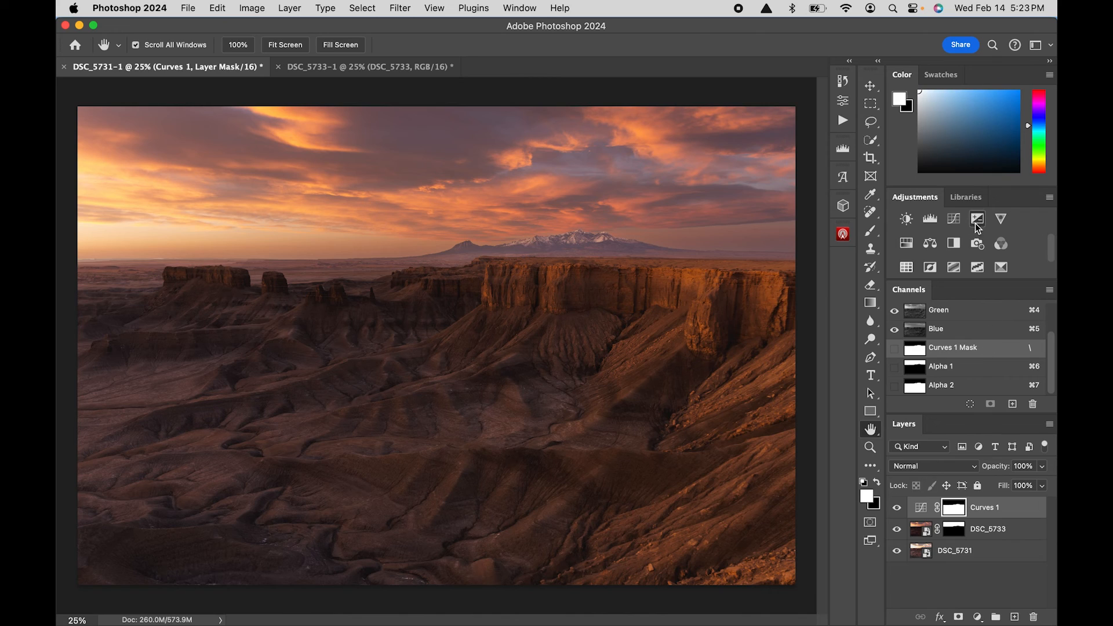
pyautogui.scroll(2, 956, 351)
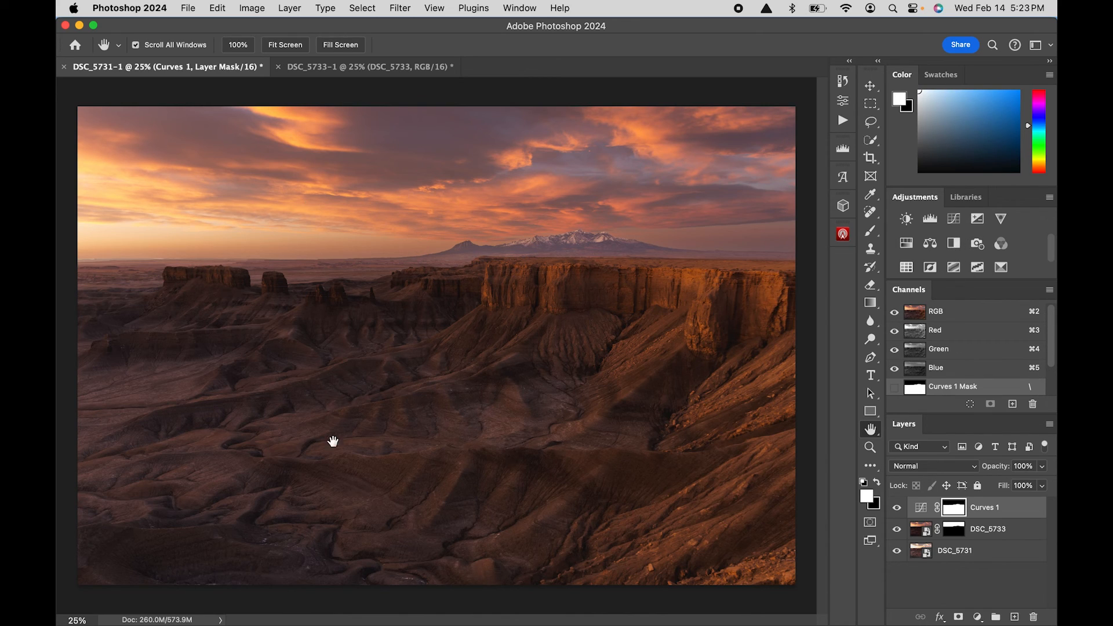